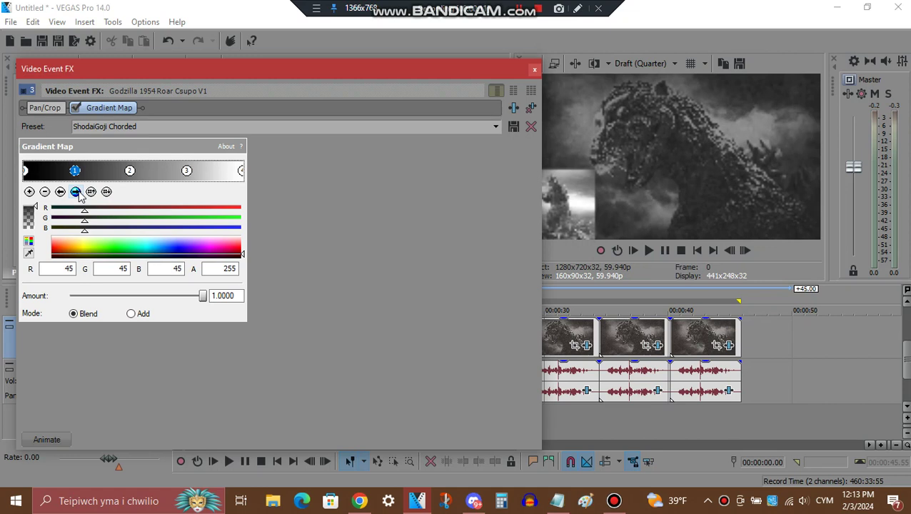
- Step through the remaining control points of the first video event's Gradient Map to examine their RGB values, and close the effect window
click(76, 191)
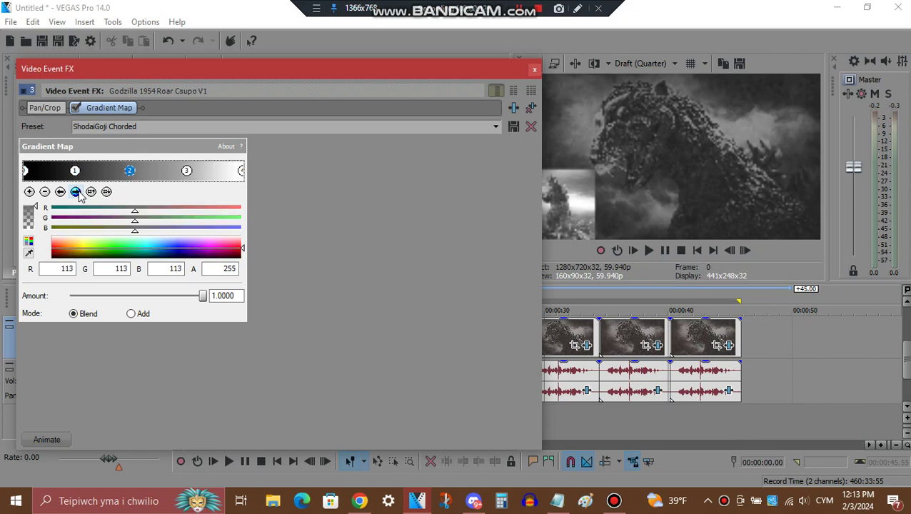
click(75, 191)
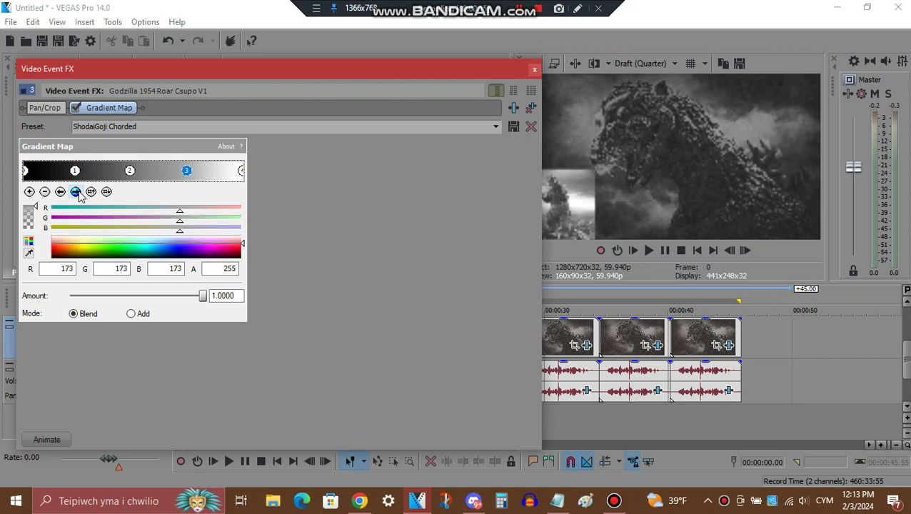
click(75, 191)
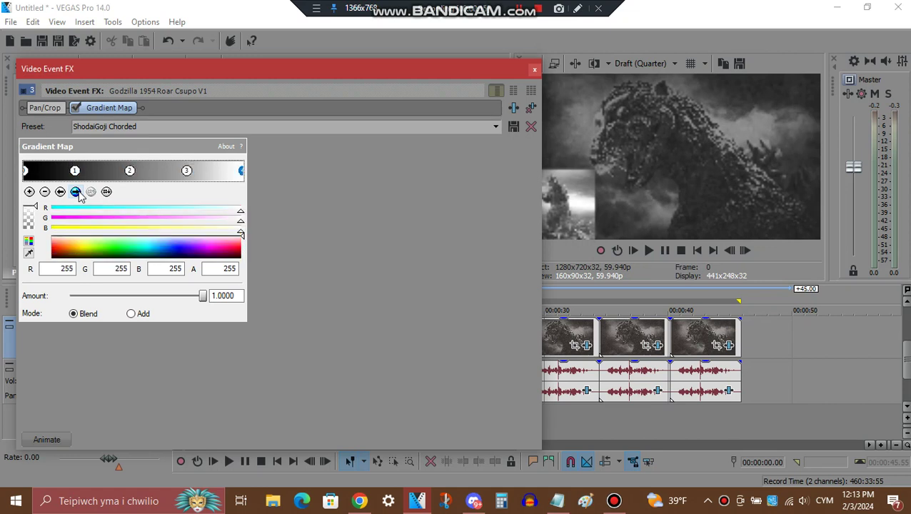
click(535, 70)
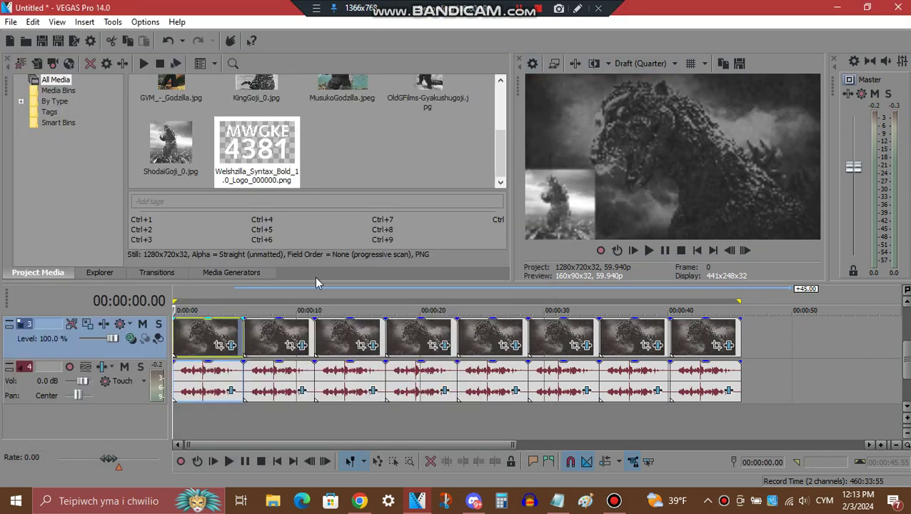
- Examine the first audio event's IL Vocodex settings down to the notes on its keyboard, and close the effect window
click(232, 392)
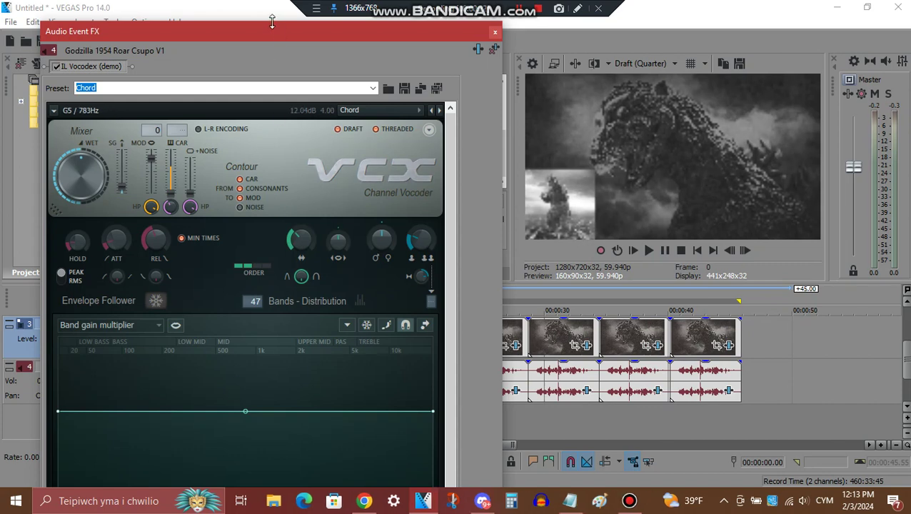
drag(272, 22, 314, 43)
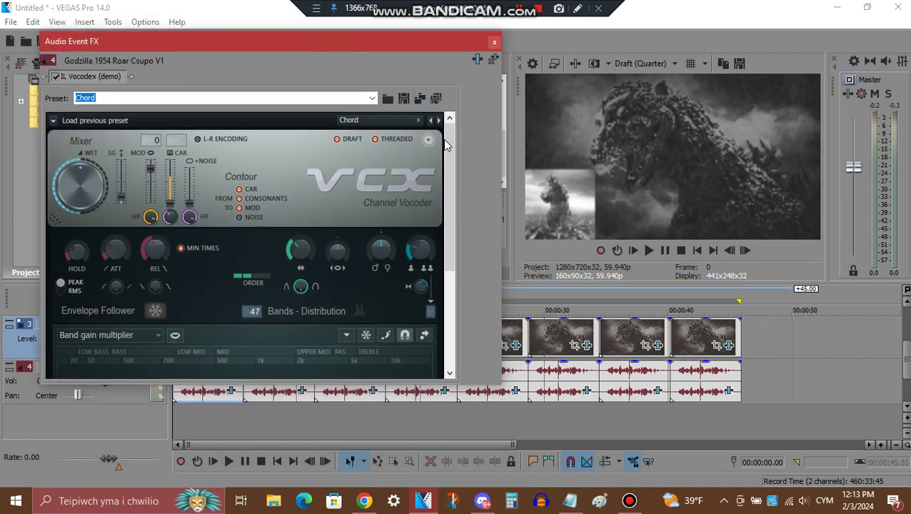
drag(450, 138, 451, 272)
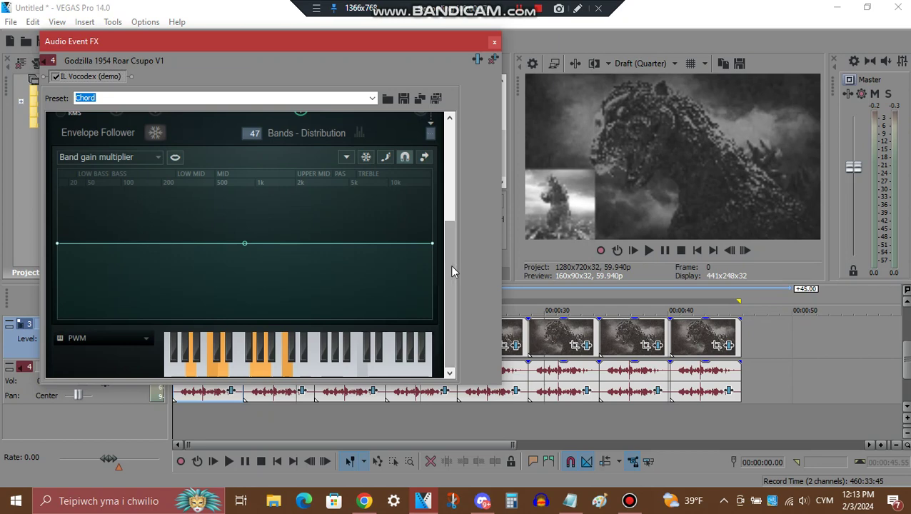
click(495, 43)
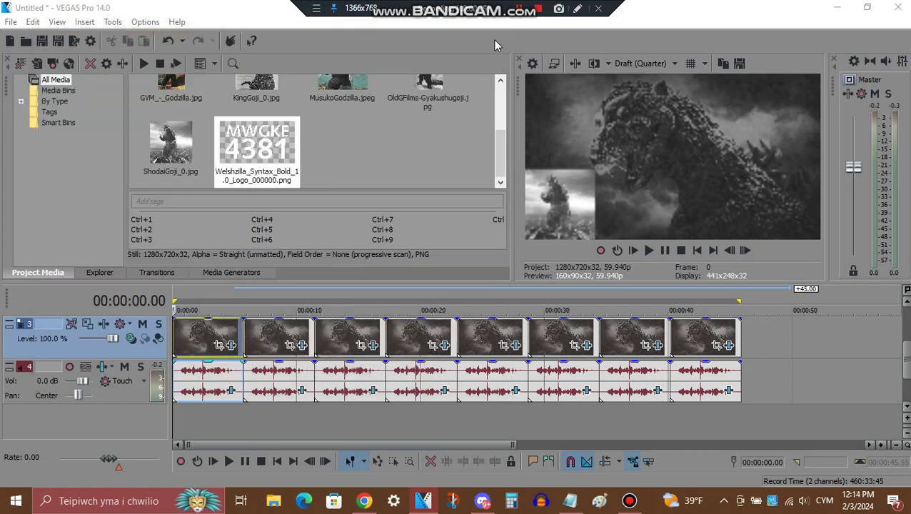
- Preview the second video event and examine the RGB values of each control point in its Gradient Map
click(268, 417)
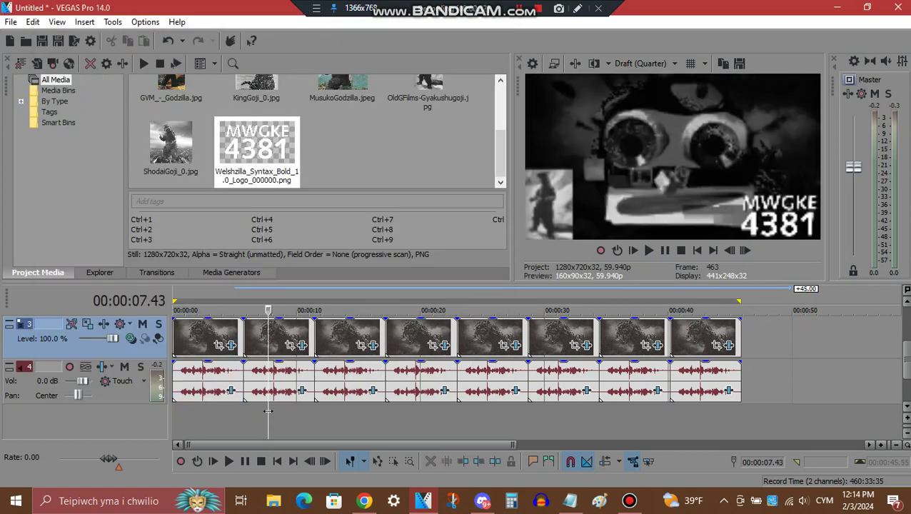
click(303, 345)
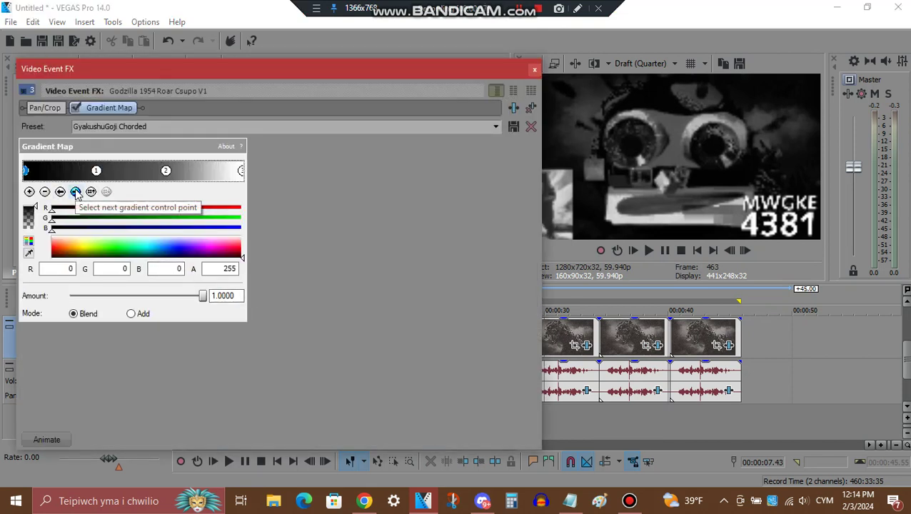
click(76, 192)
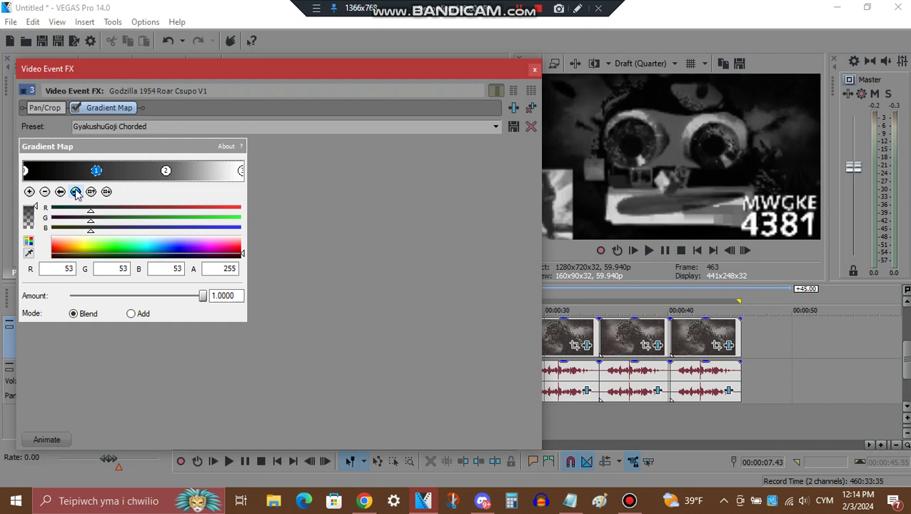
click(76, 192)
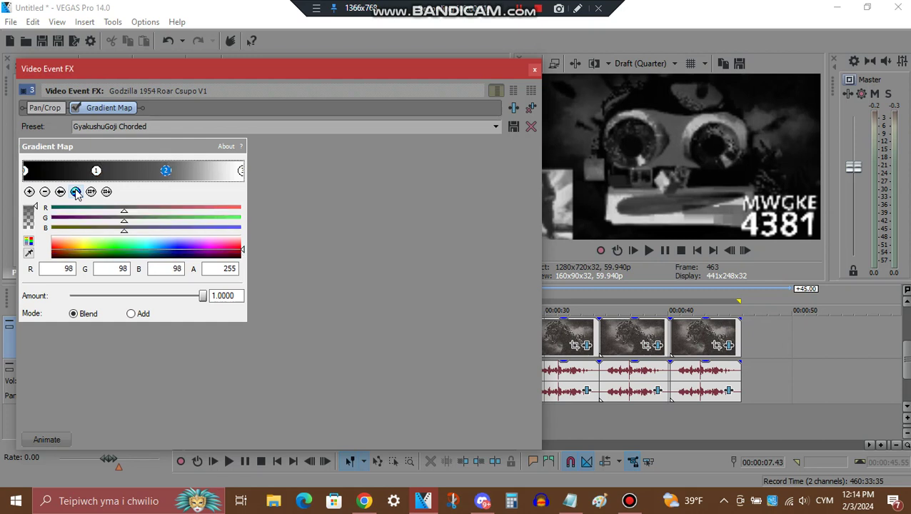
click(76, 192)
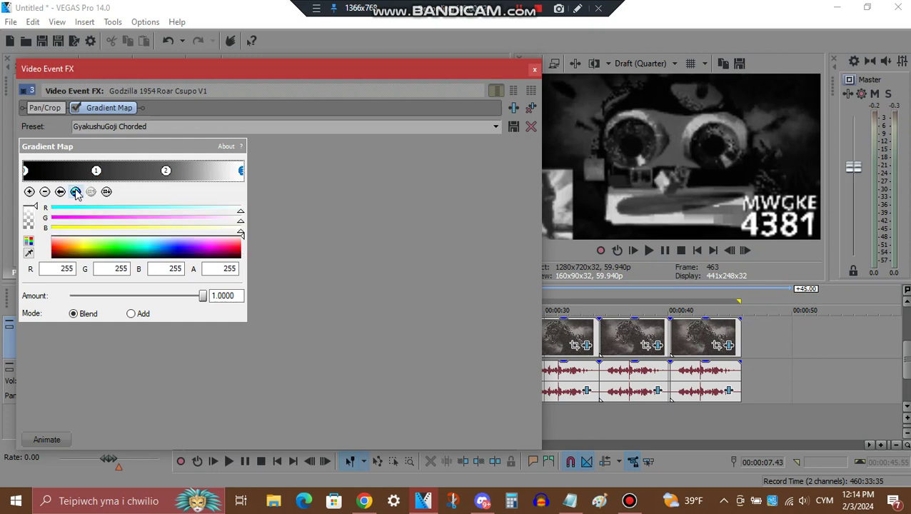
click(535, 69)
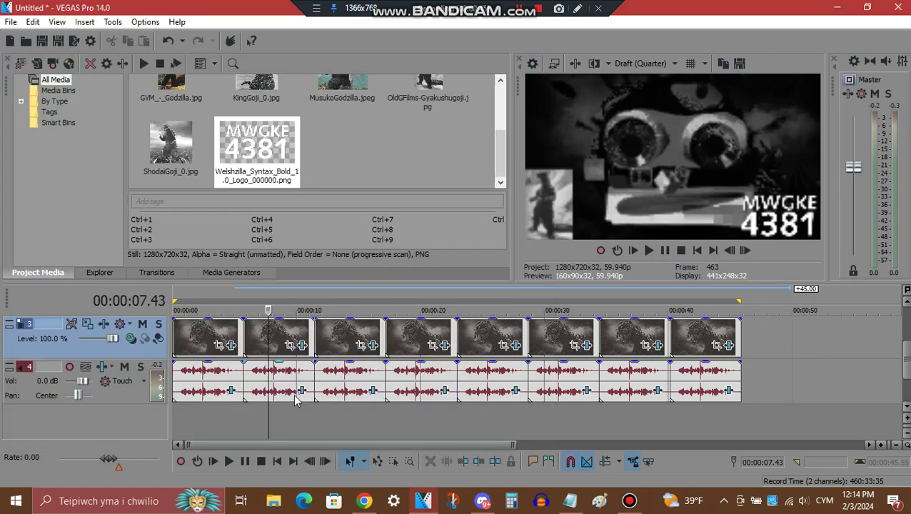
- Examine the second audio event's IL Vocodex settings and keyboard chord, and close the effect window
click(302, 394)
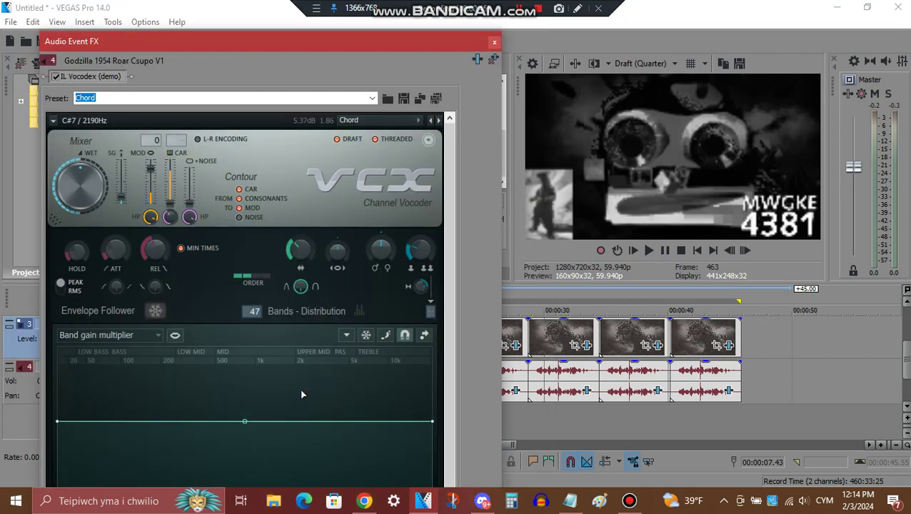
mouse_move(324, 32)
mouse_down()
mouse_move(329, 209)
mouse_move(329, 50)
mouse_up()
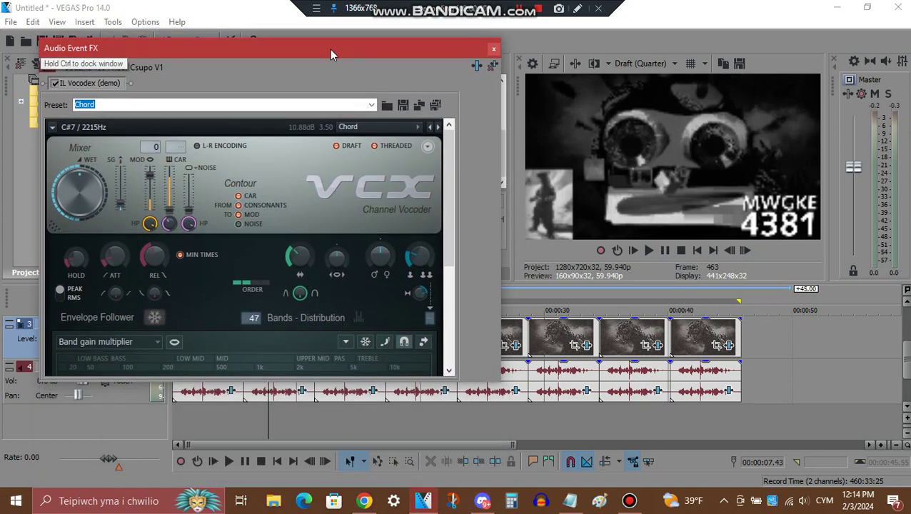
drag(452, 142, 448, 273)
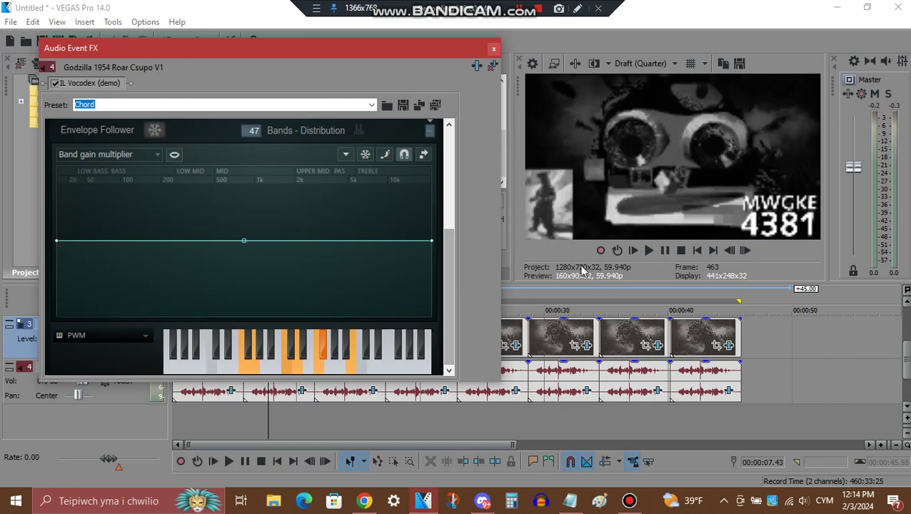
click(492, 52)
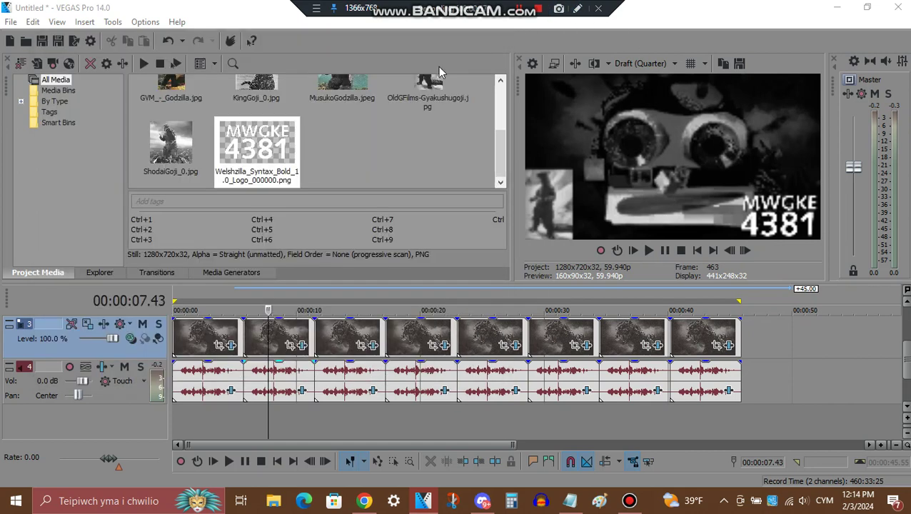
- Preview the third video event and examine the RGB values of each control point in its Gradient Map
click(342, 415)
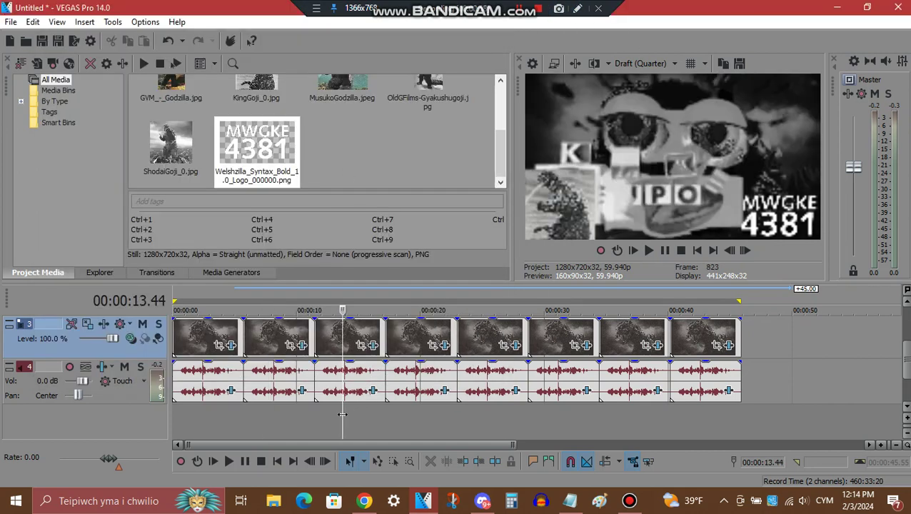
click(374, 347)
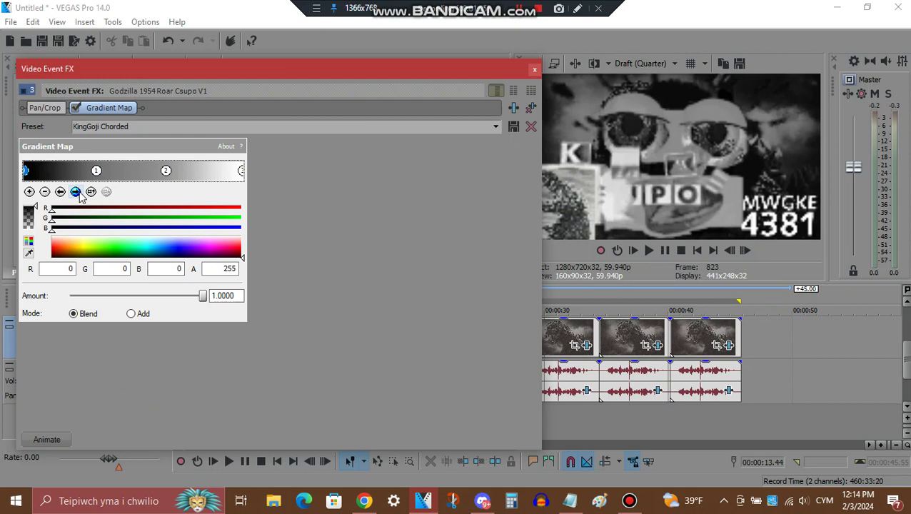
click(76, 191)
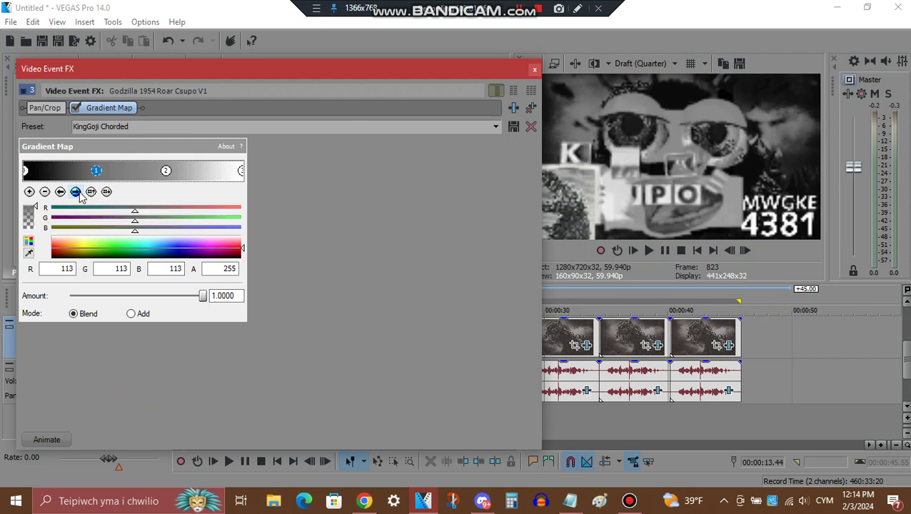
click(75, 192)
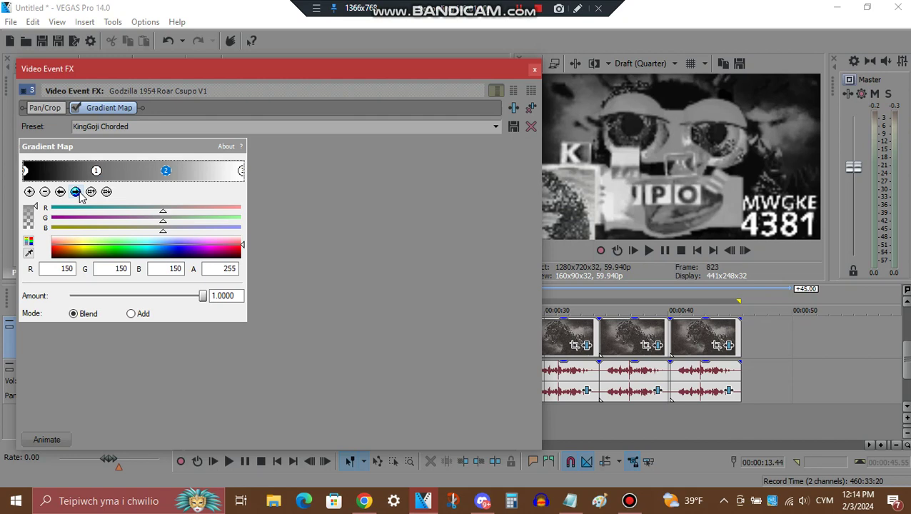
click(76, 191)
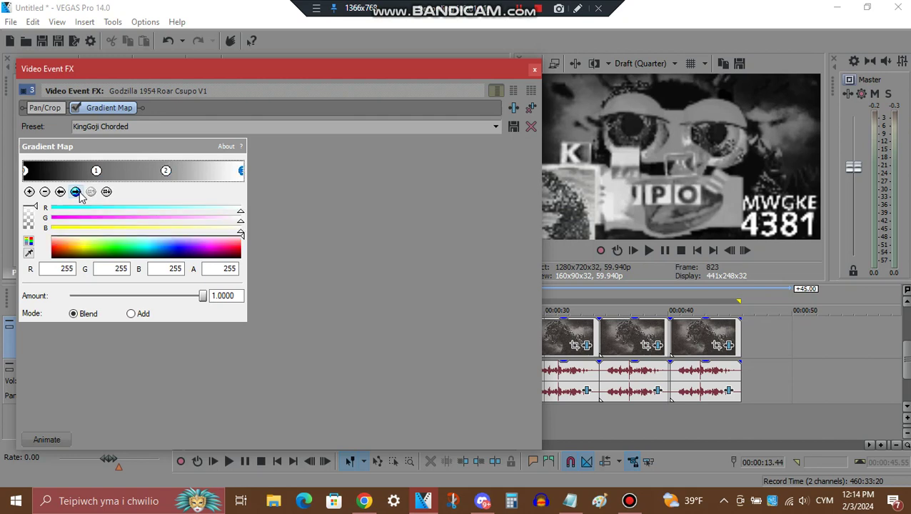
click(535, 70)
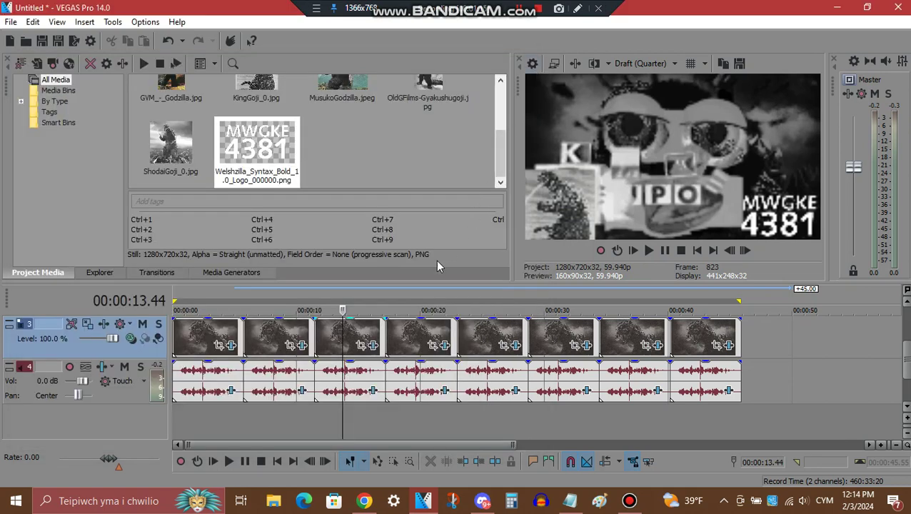
- Examine the third audio event's IL Vocodex settings and keyboard chord, and close the effect window
click(373, 392)
drag(280, 39, 329, 42)
drag(453, 156, 452, 284)
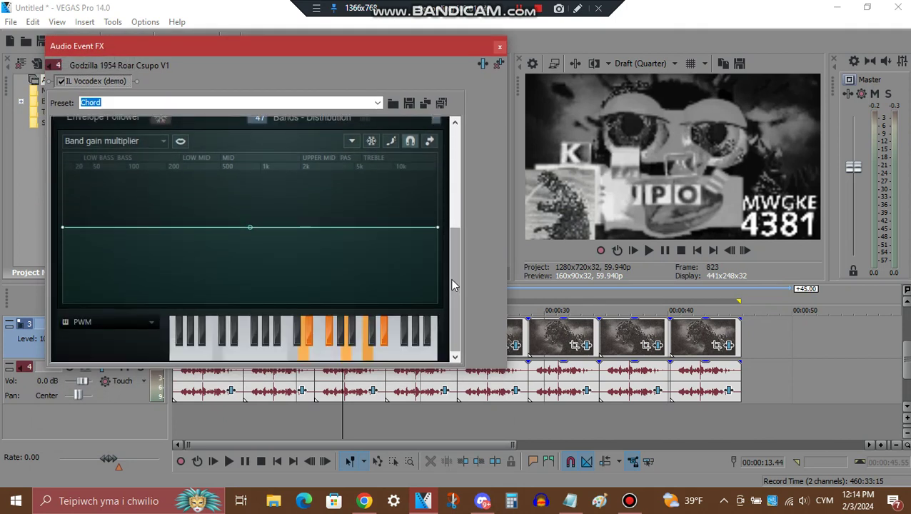
click(500, 48)
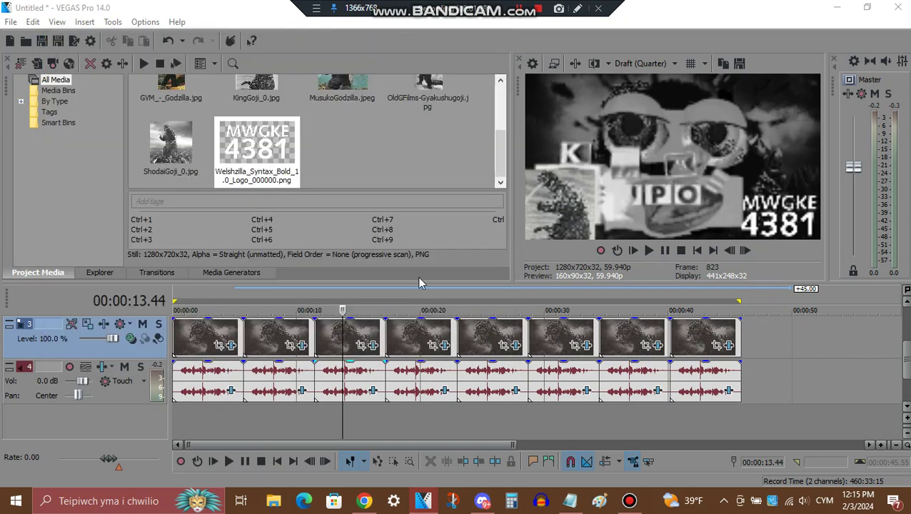
- Preview the fourth video event and examine the RGB values of each control point in its Gradient Map
click(413, 422)
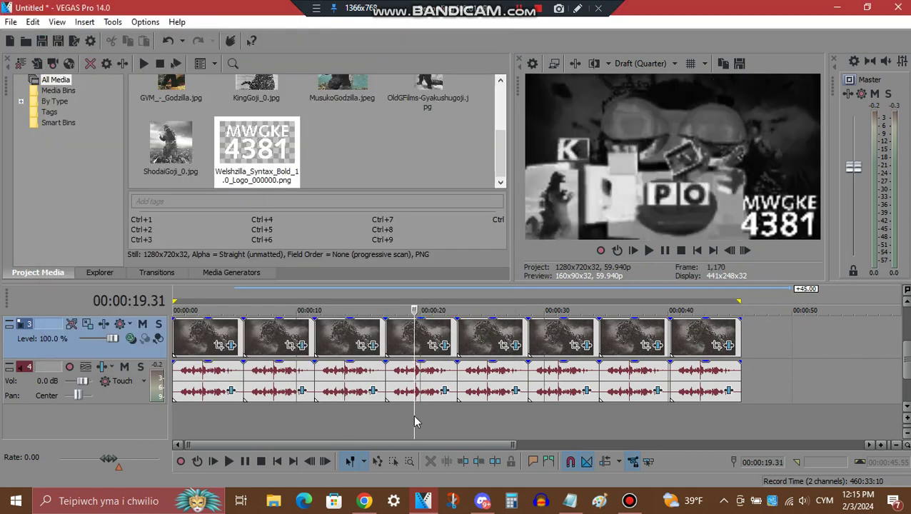
click(445, 348)
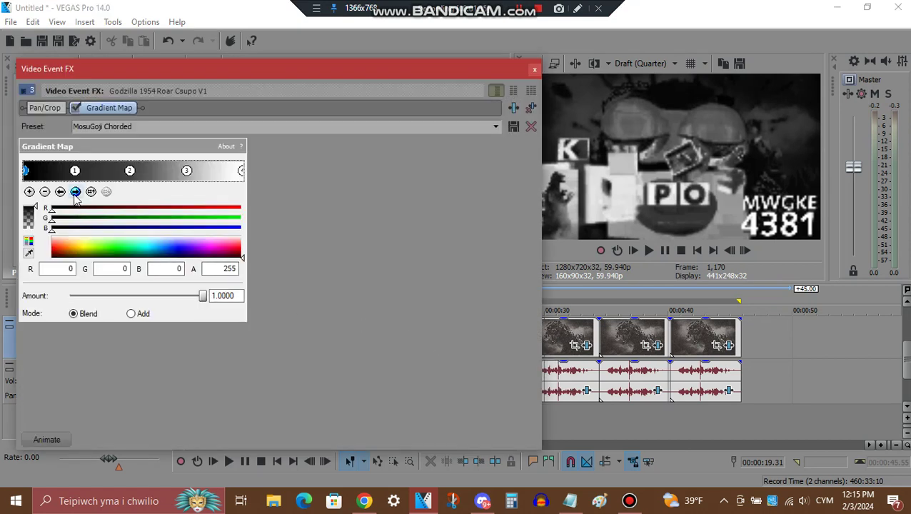
click(76, 192)
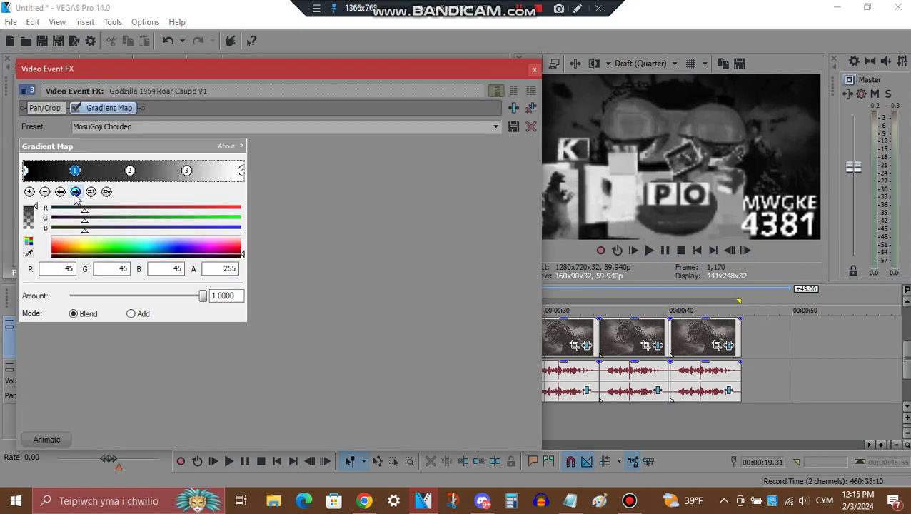
click(76, 192)
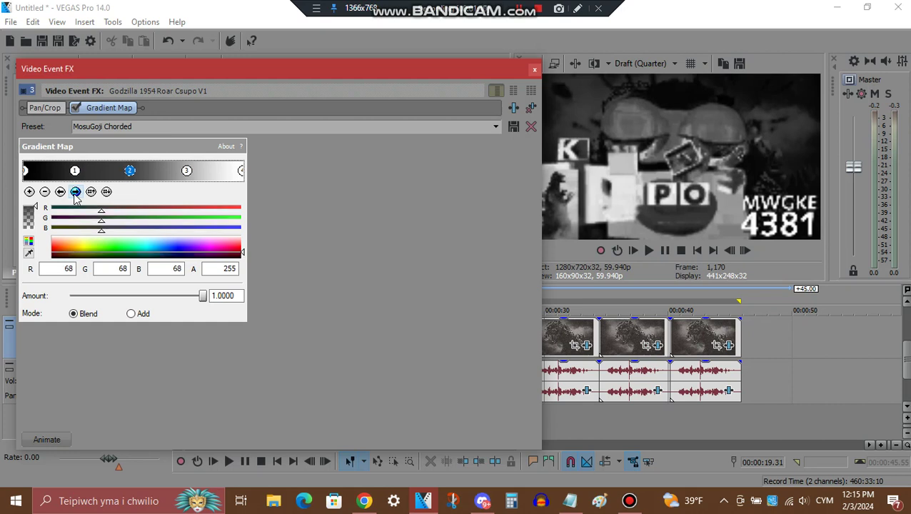
click(76, 192)
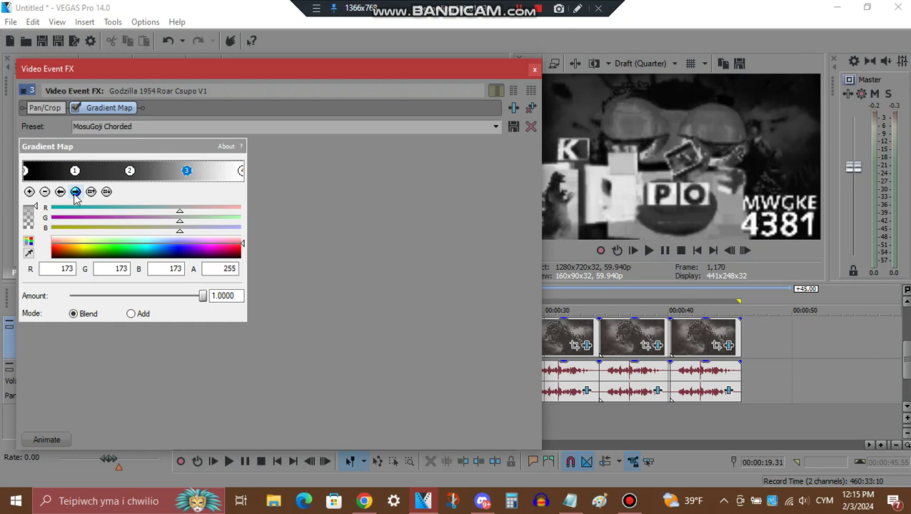
click(75, 192)
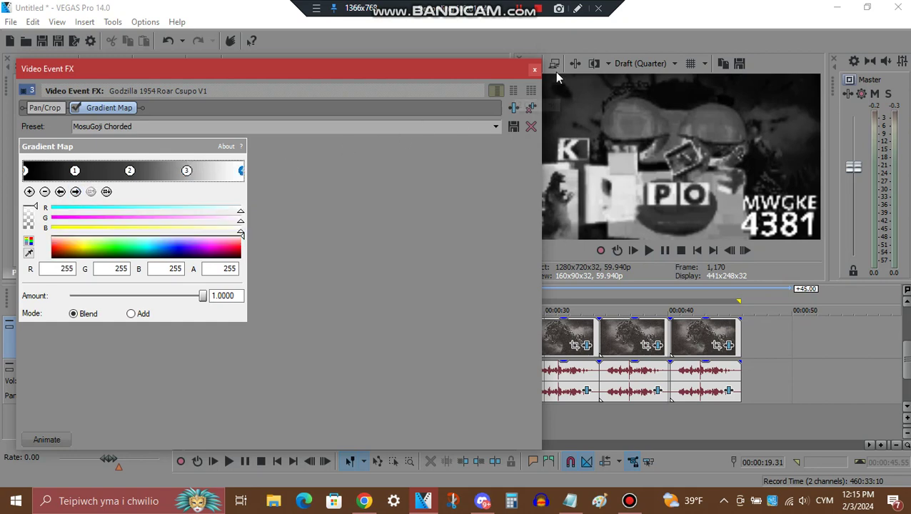
click(535, 70)
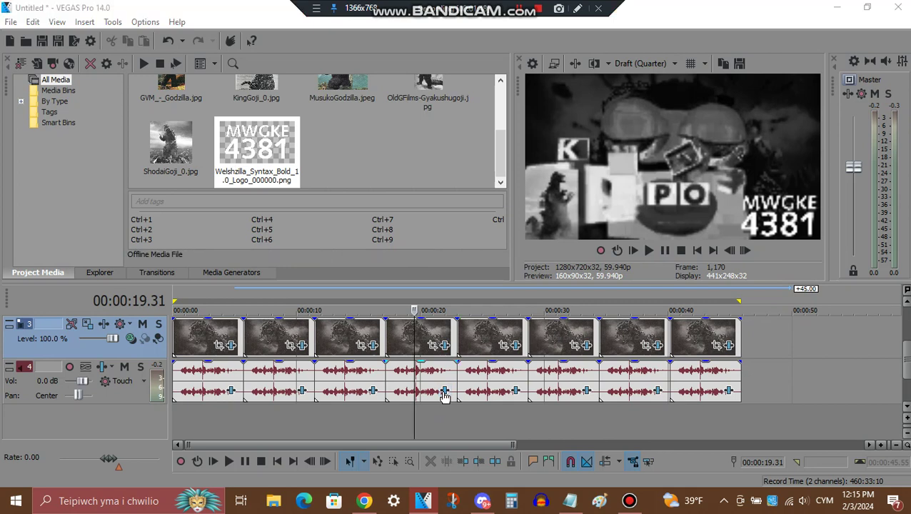
- Examine the fourth audio event's IL Vocodex settings and keyboard chord, and close the effect window
click(444, 392)
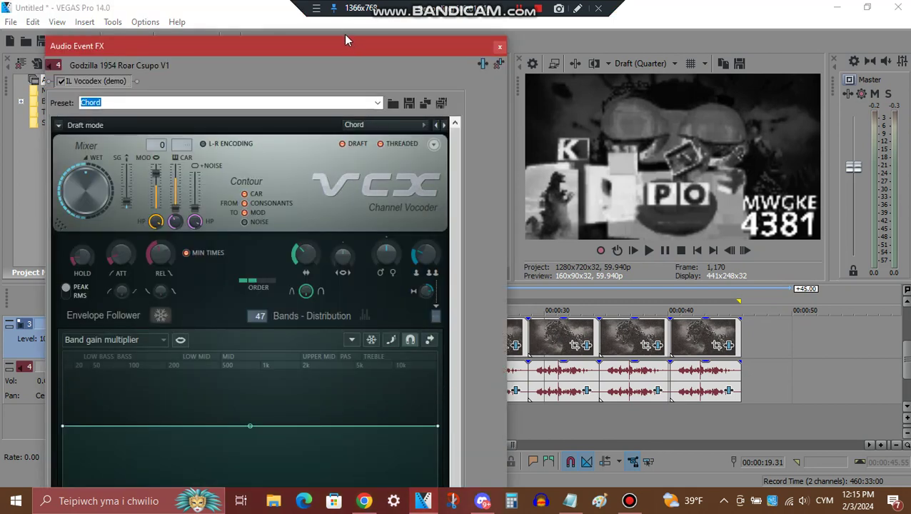
drag(345, 40, 364, 54)
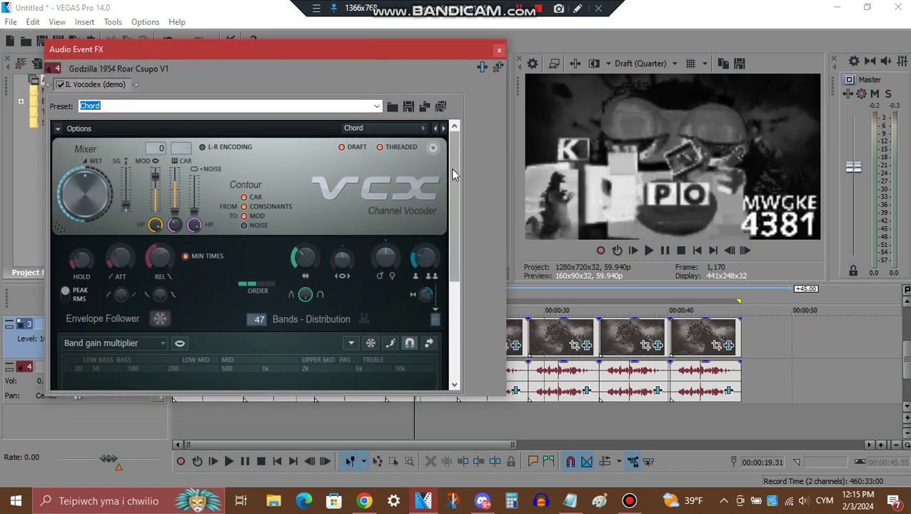
drag(454, 171, 452, 307)
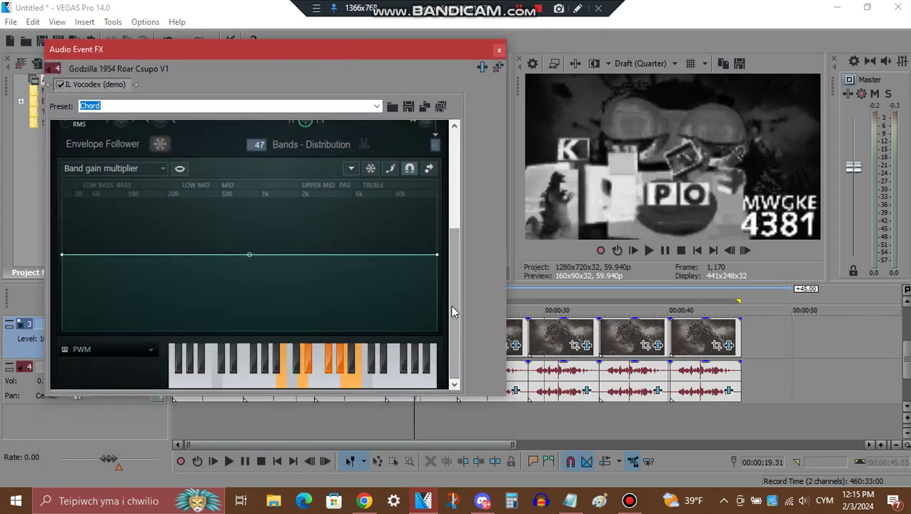
click(500, 51)
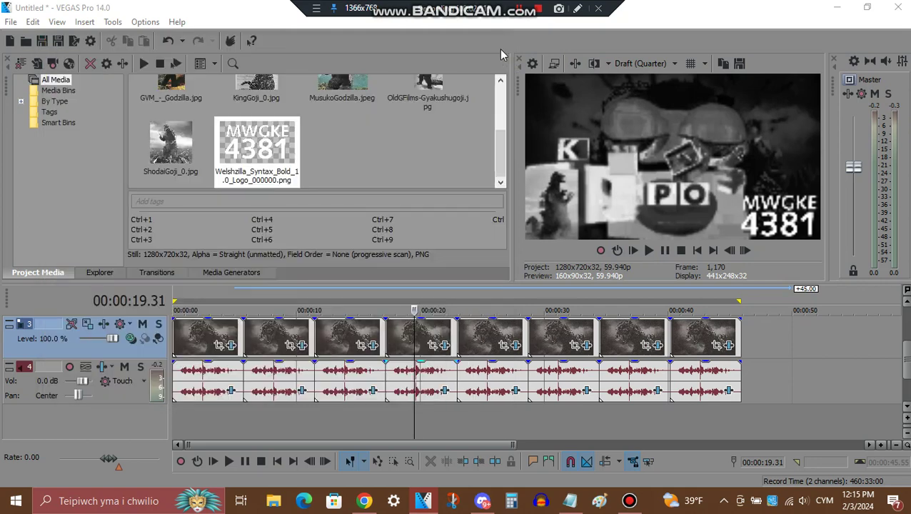
- Preview the fifth video event and examine the RGB values of each control point in its Gradient Map
click(484, 409)
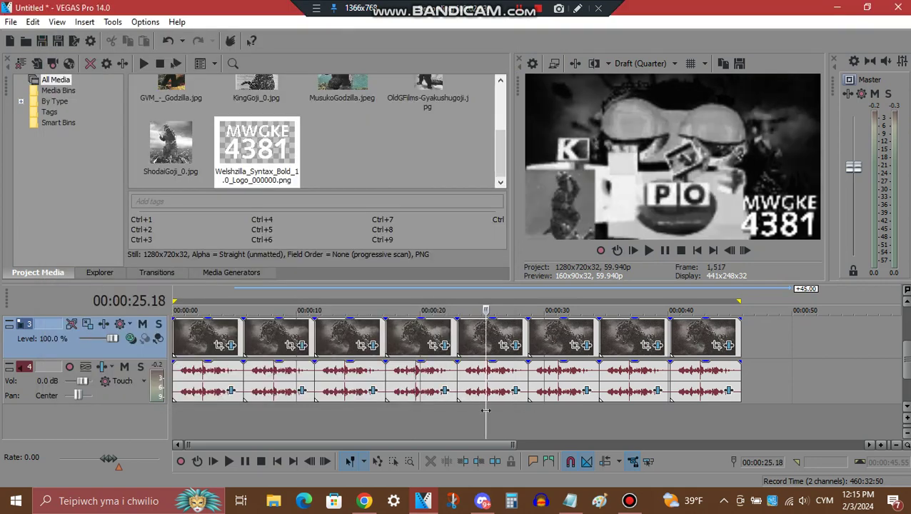
click(516, 347)
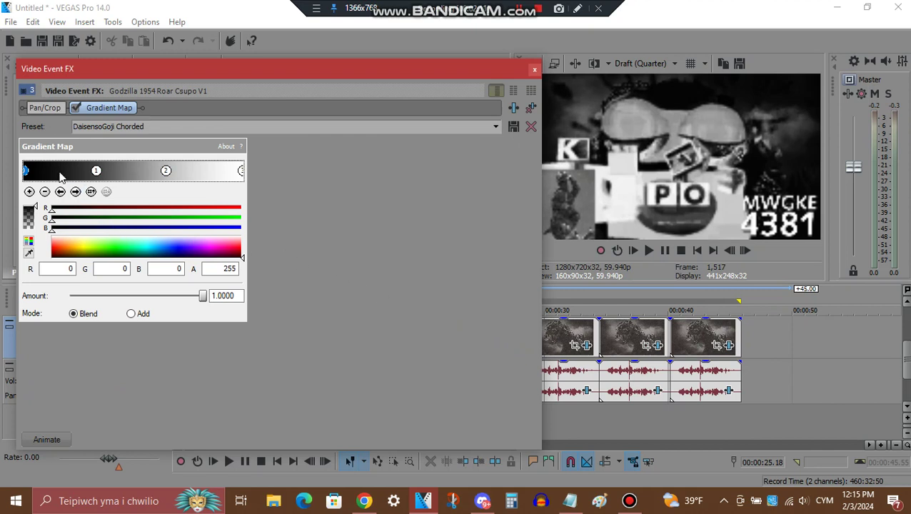
click(76, 193)
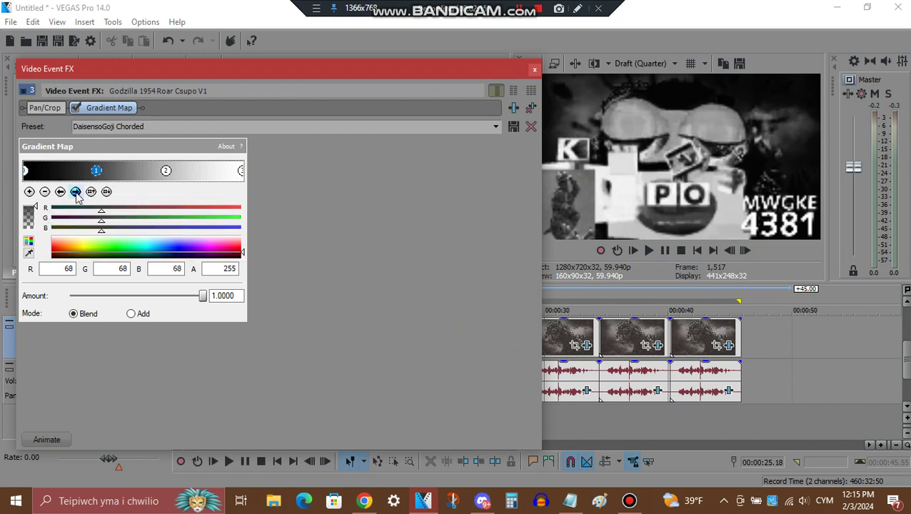
click(76, 192)
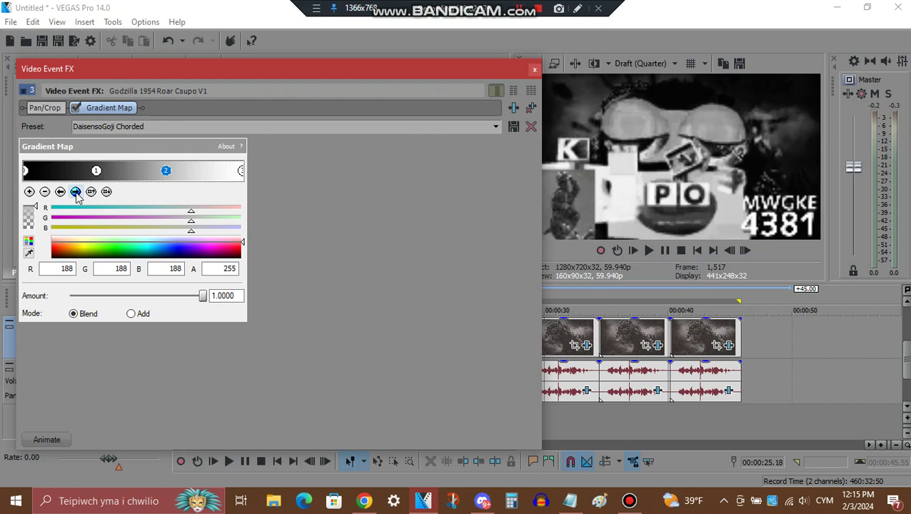
click(76, 193)
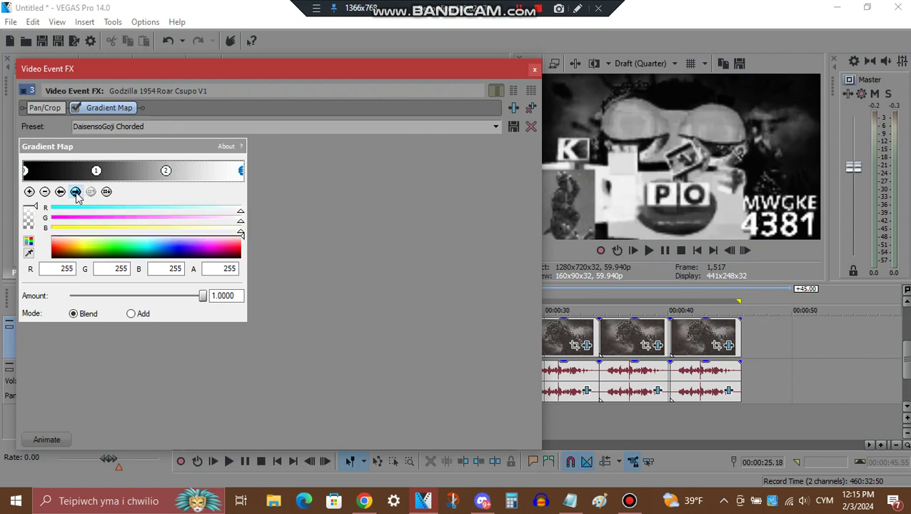
click(535, 70)
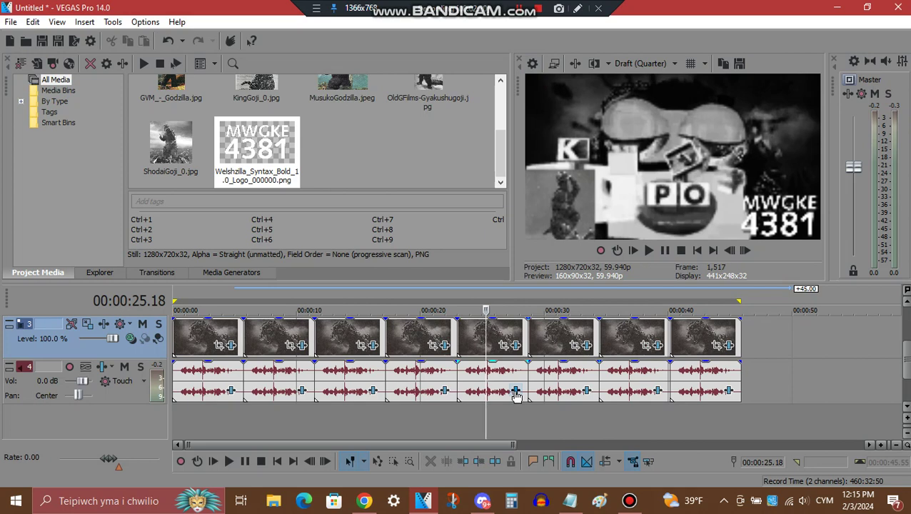
- Examine the fifth audio event's IL Vocodex settings and keyboard chord, and close the effect window
click(516, 391)
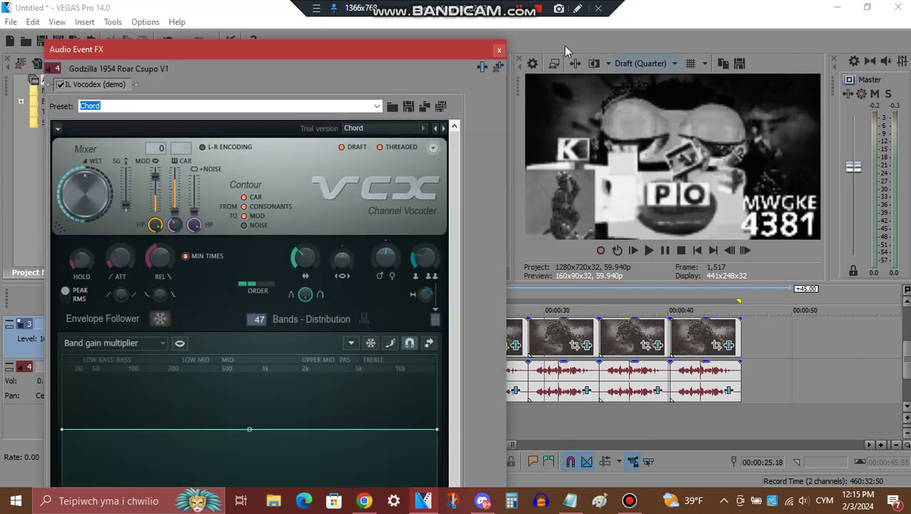
mouse_move(352, 40)
mouse_down()
mouse_move(367, 204)
mouse_move(355, 63)
mouse_move(346, 54)
mouse_up()
drag(447, 161, 471, 311)
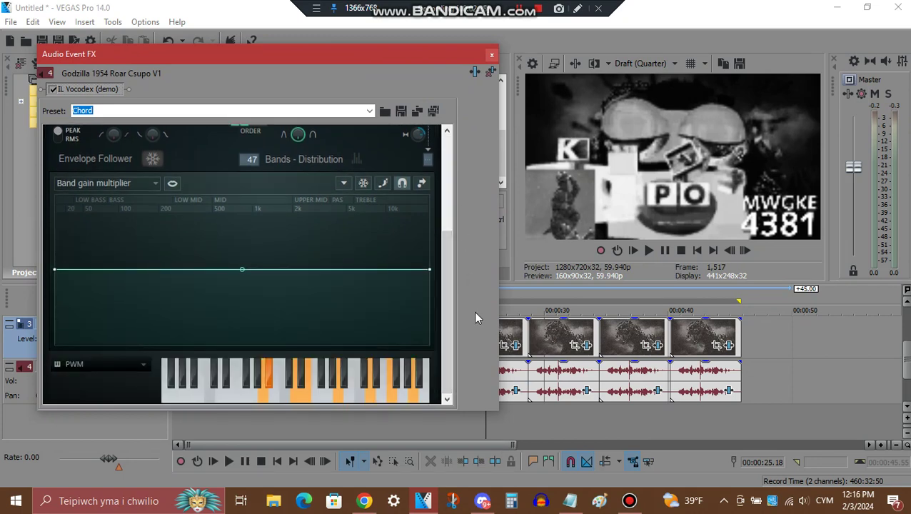
click(493, 55)
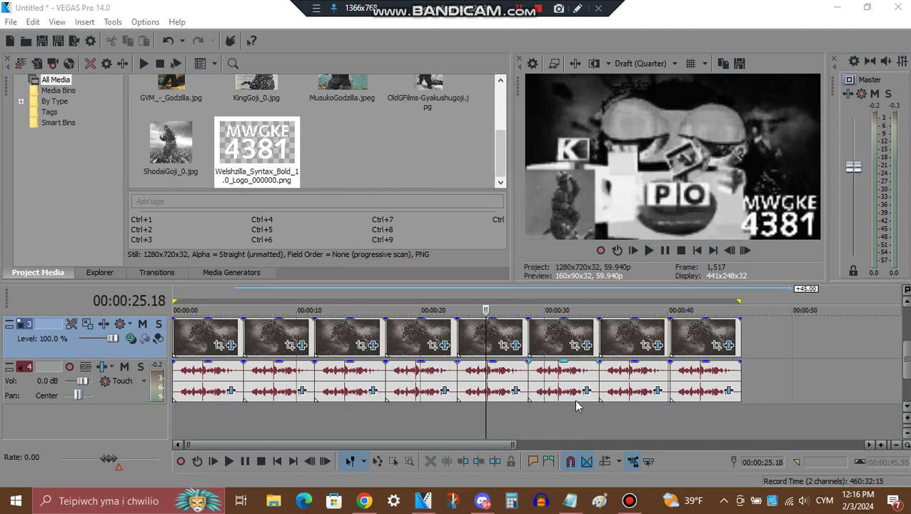
- Preview the sixth video event and examine the RGB values of each control point in its Gradient Map
click(556, 413)
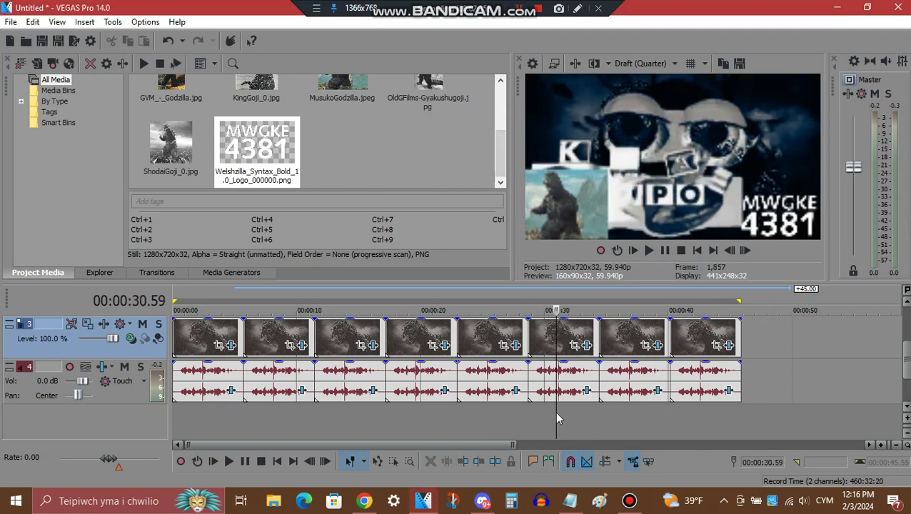
click(587, 346)
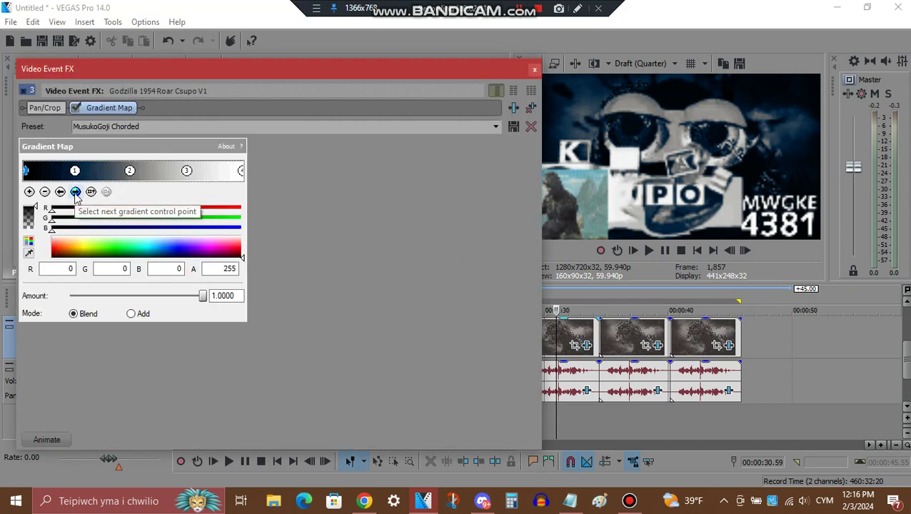
click(75, 191)
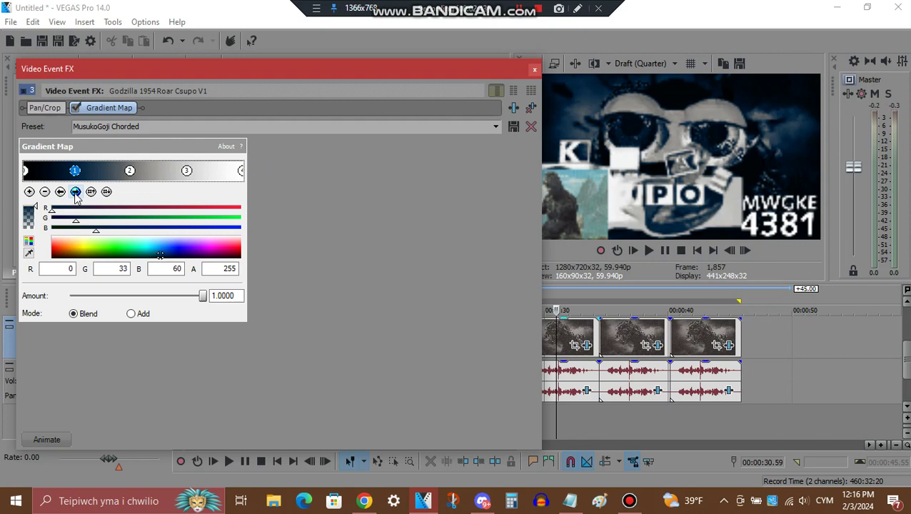
click(75, 192)
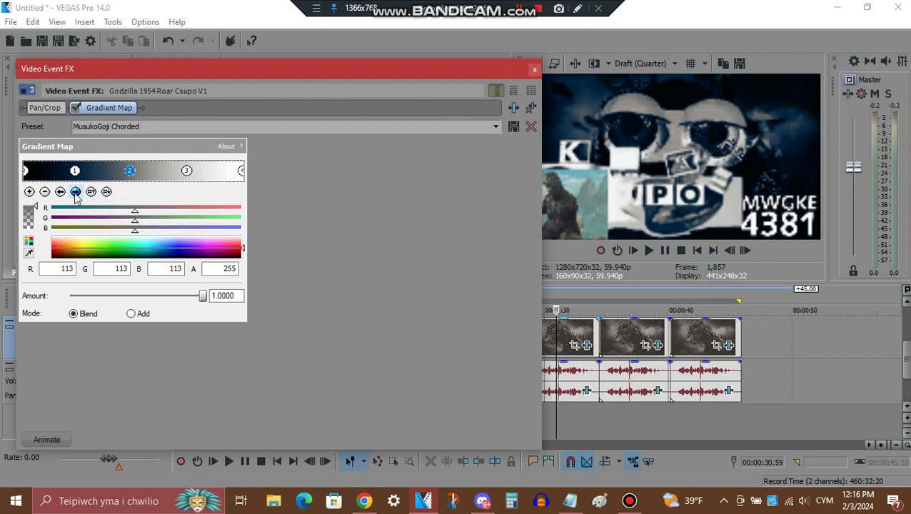
click(75, 192)
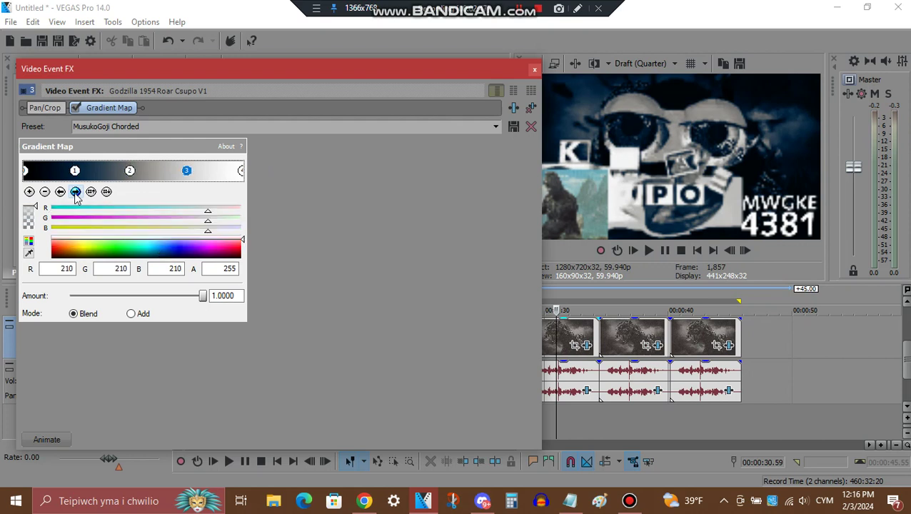
click(75, 191)
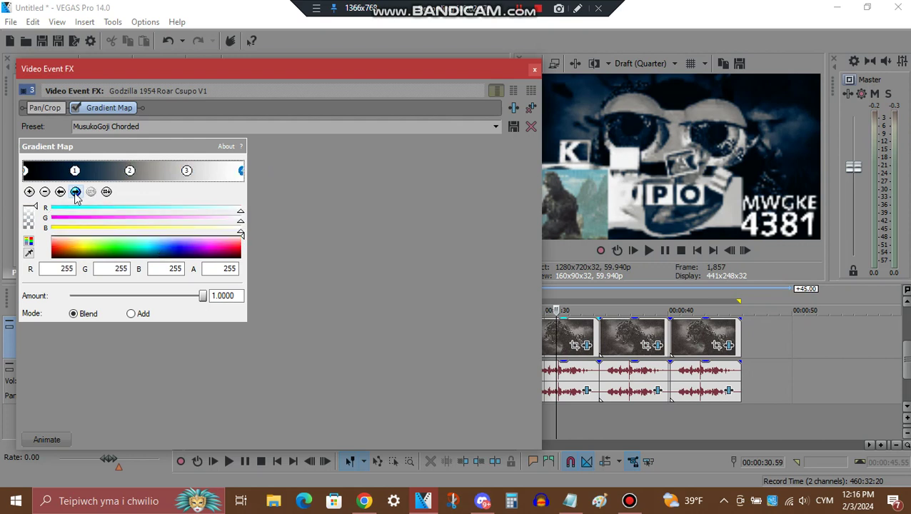
click(534, 68)
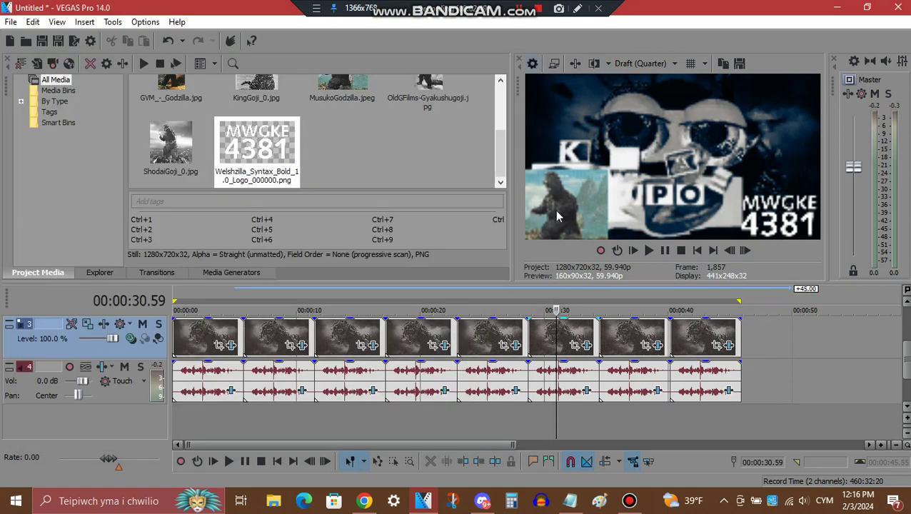
- Examine the sixth audio event's IL Vocodex settings and keyboard chord, and close the effect window
click(586, 392)
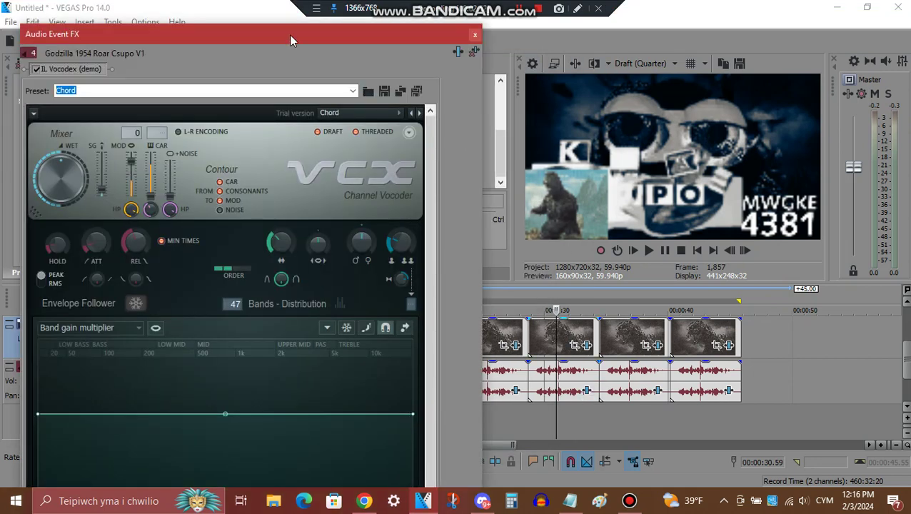
drag(280, 24, 321, 57)
drag(439, 157, 445, 287)
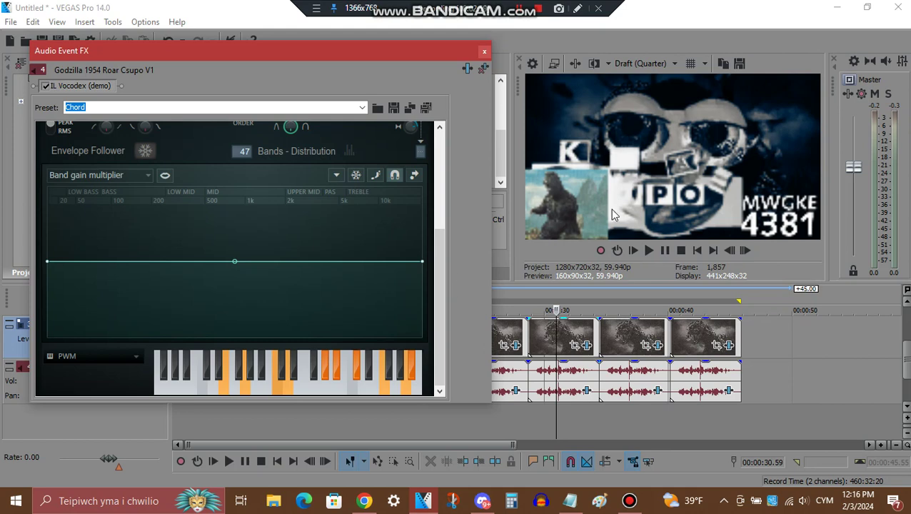
click(485, 54)
- Preview the seventh video event and examine the RGB values of each control point in its Gradient Map
click(628, 415)
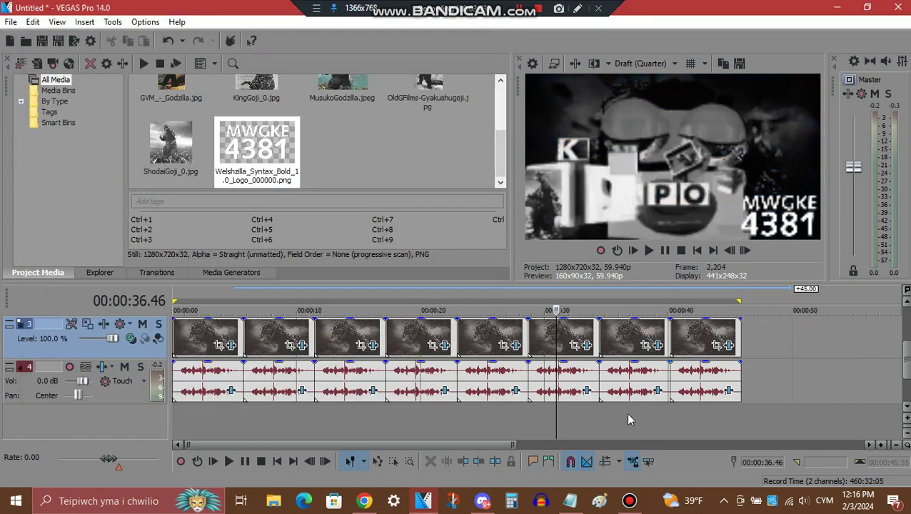
click(658, 346)
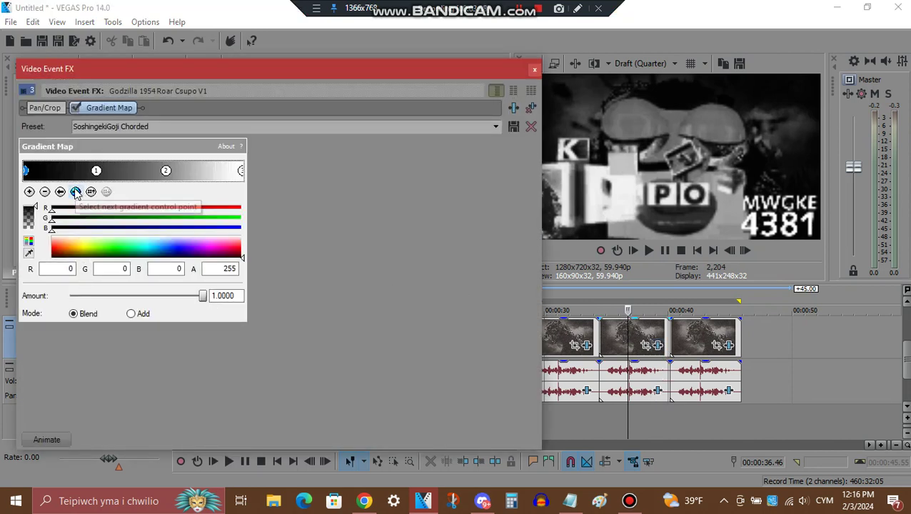
click(76, 191)
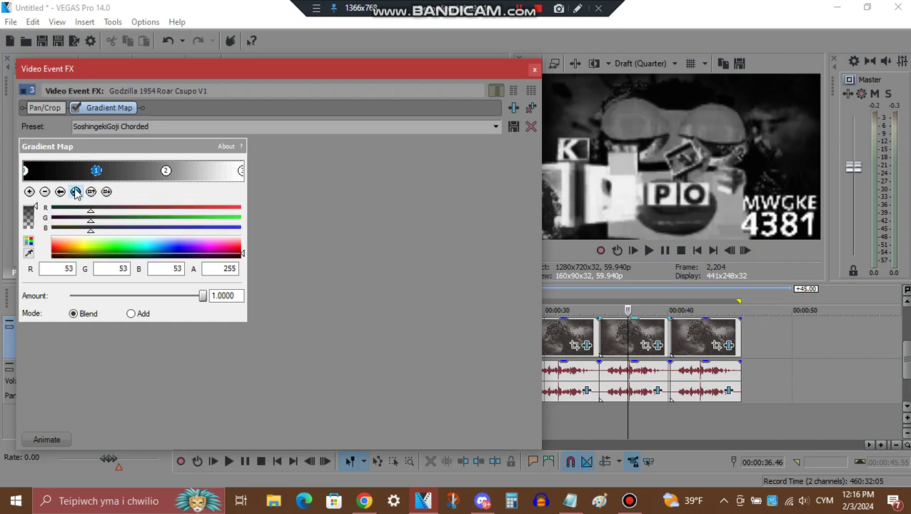
click(76, 191)
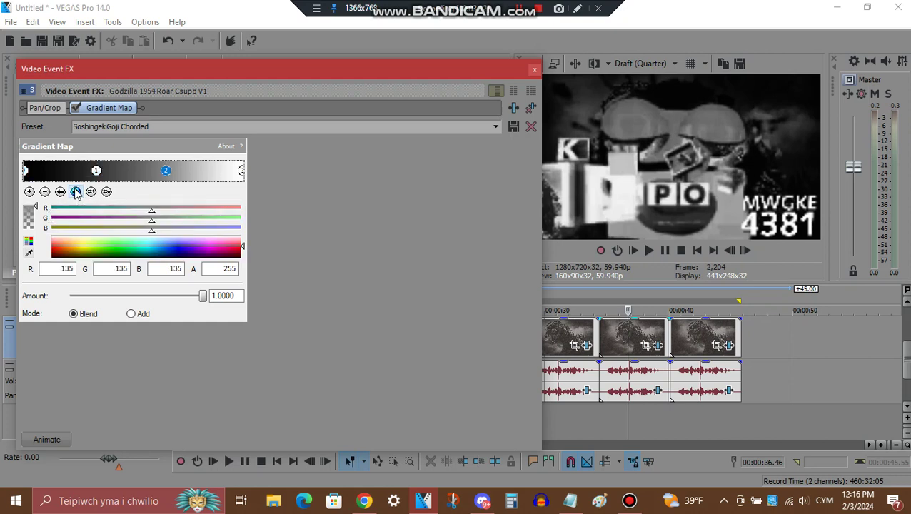
click(76, 192)
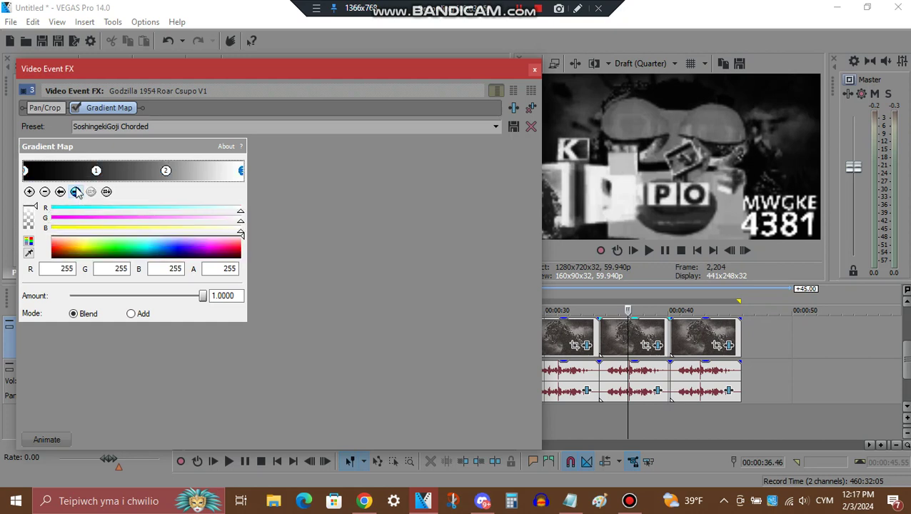
click(534, 70)
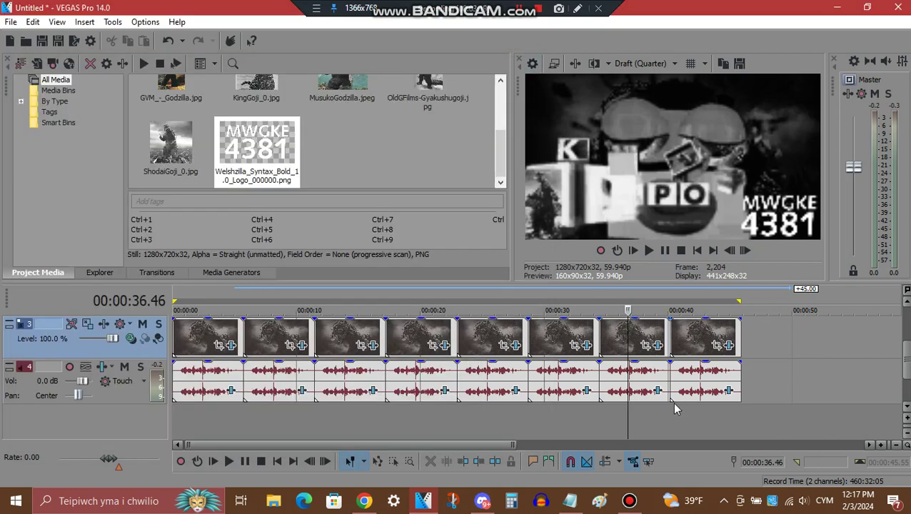
- Examine the seventh audio event's IL Vocodex settings and keyboard chord, and close the effect window
click(658, 392)
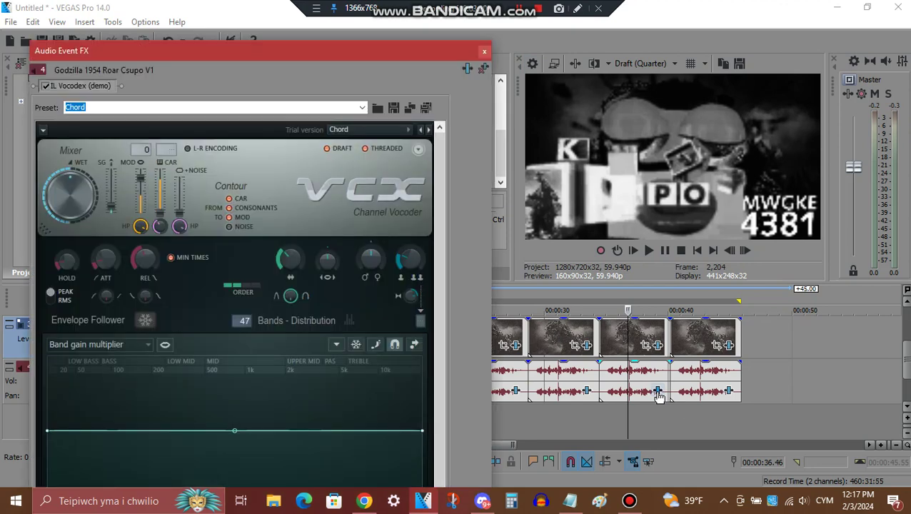
drag(364, 41, 386, 52)
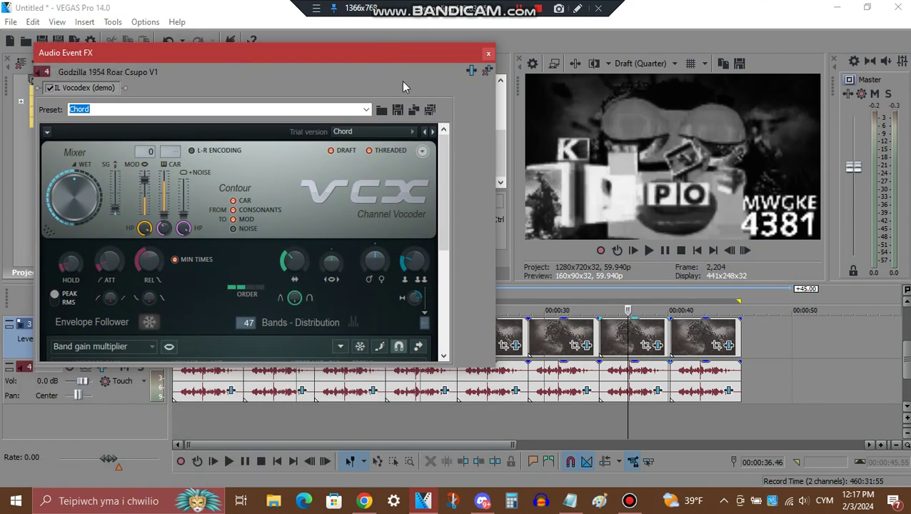
drag(444, 152, 444, 289)
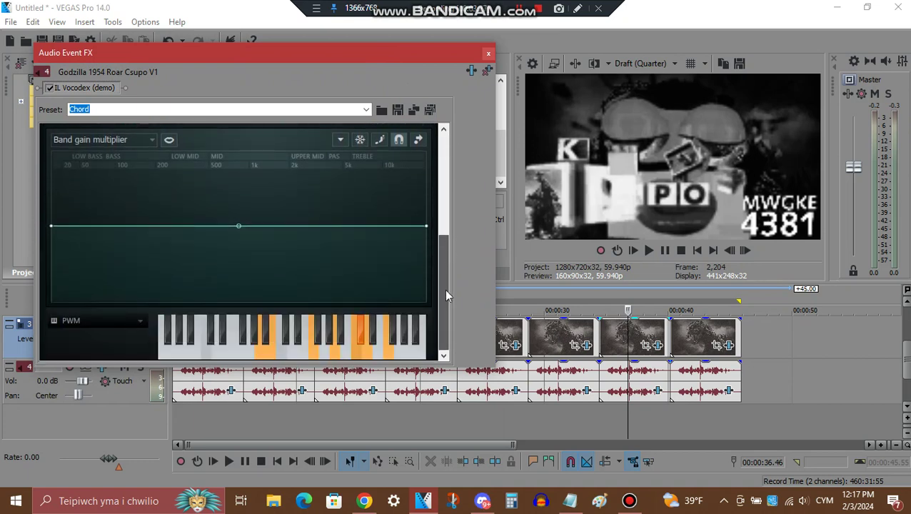
click(488, 55)
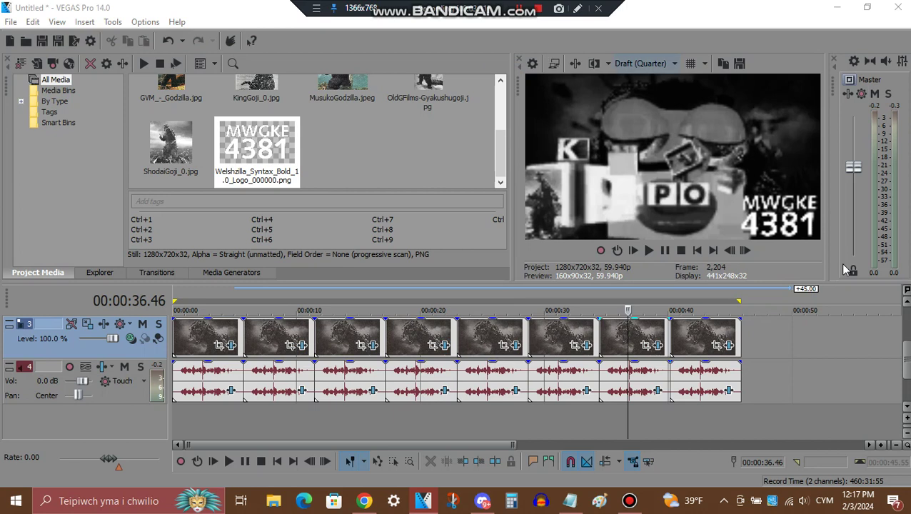
- Preview the eighth video event and examine the RGB values of each control point in its Gradient Map, closing the effect window
click(701, 408)
click(729, 345)
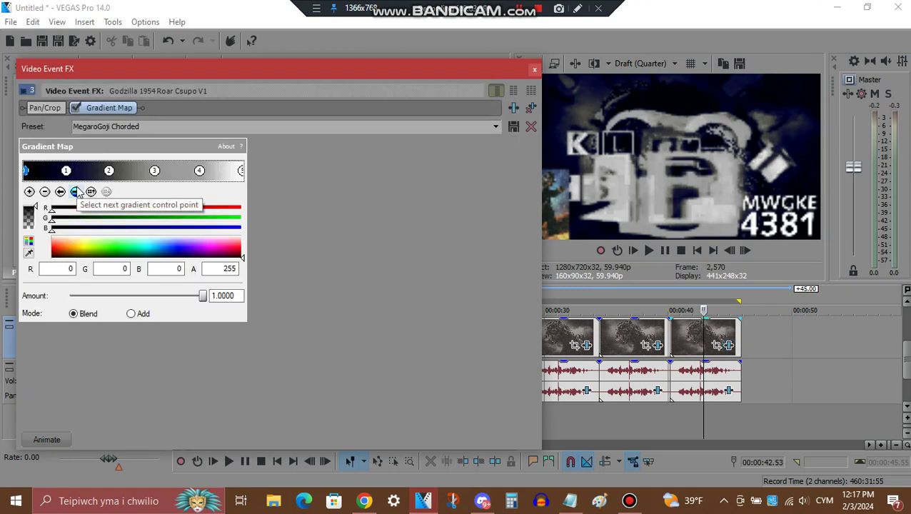
click(75, 192)
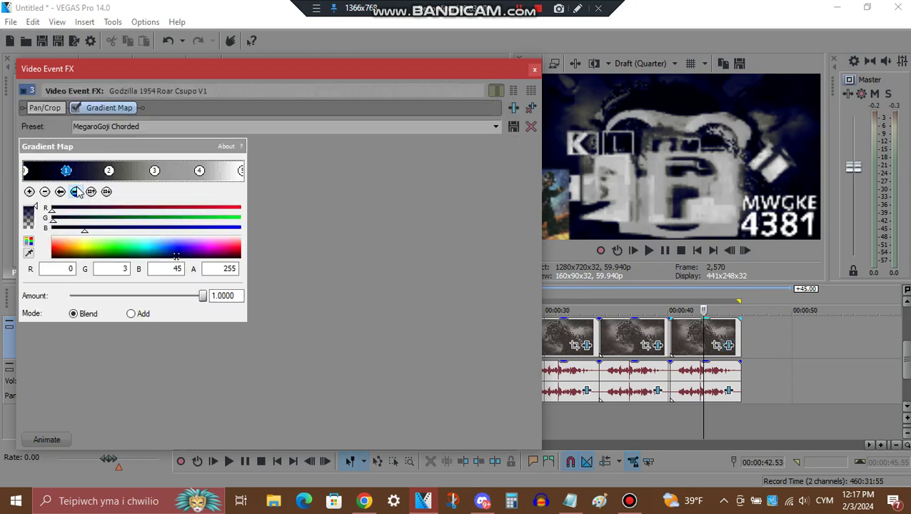
click(75, 192)
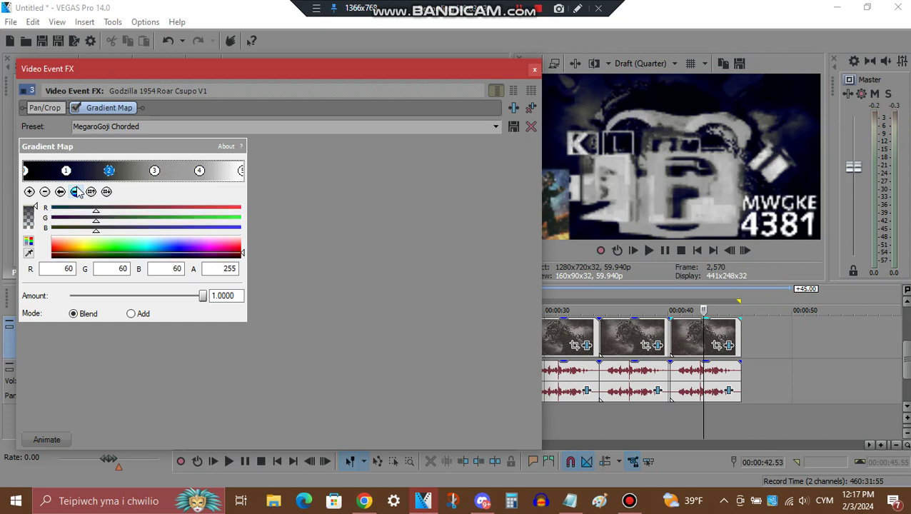
click(76, 191)
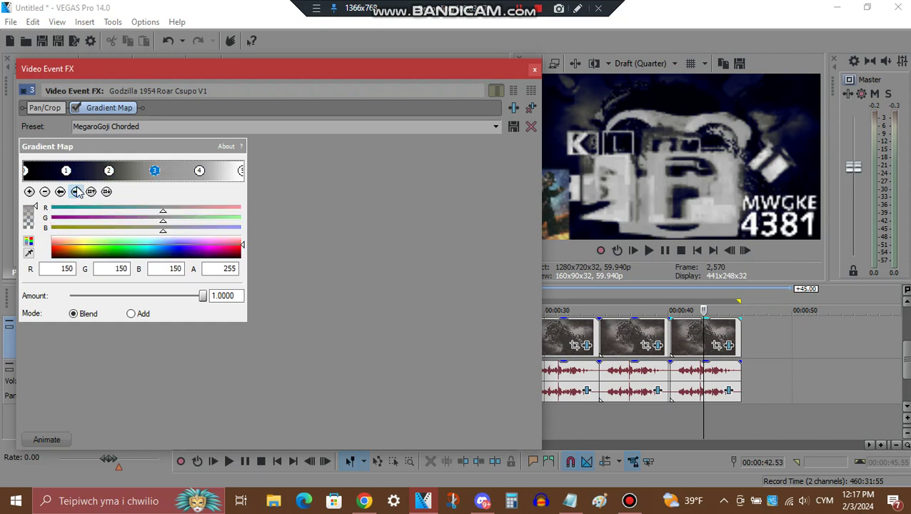
click(76, 191)
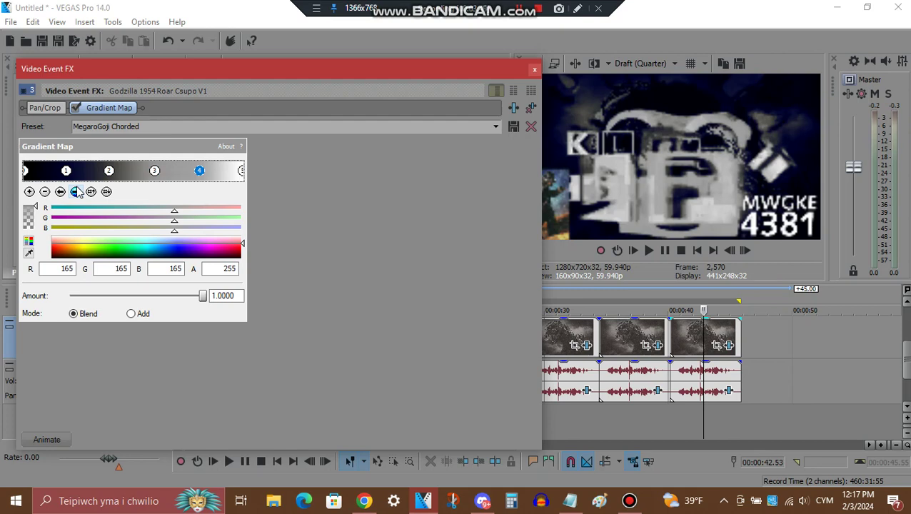
click(75, 192)
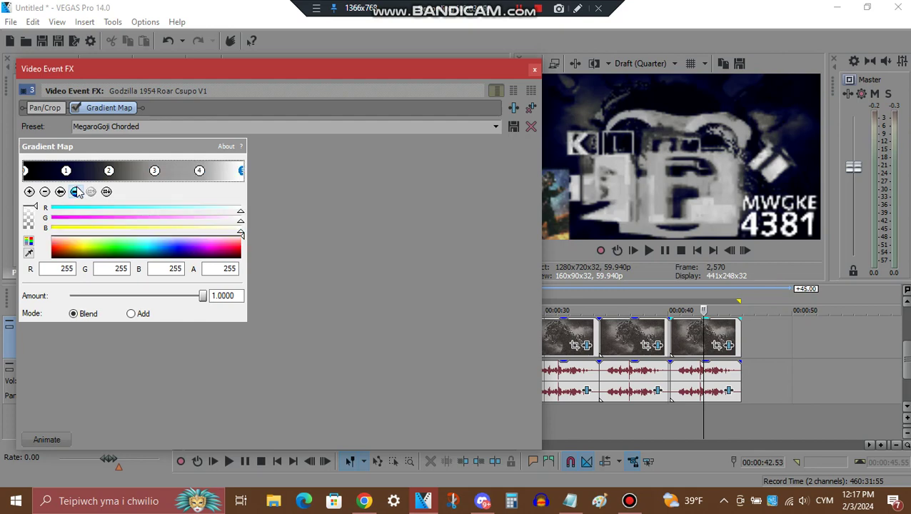
click(535, 70)
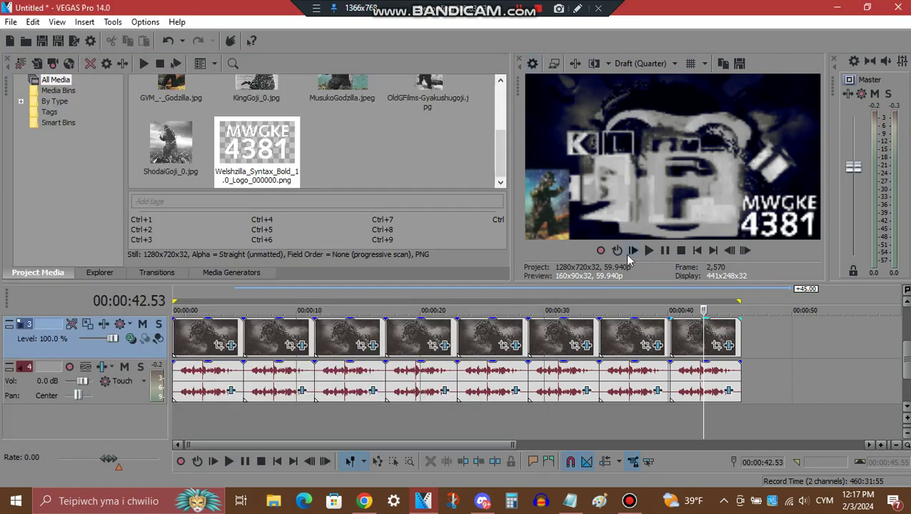
- Examine the eighth audio event's IL Vocodex settings and keyboard chord, and close the effect window
click(729, 392)
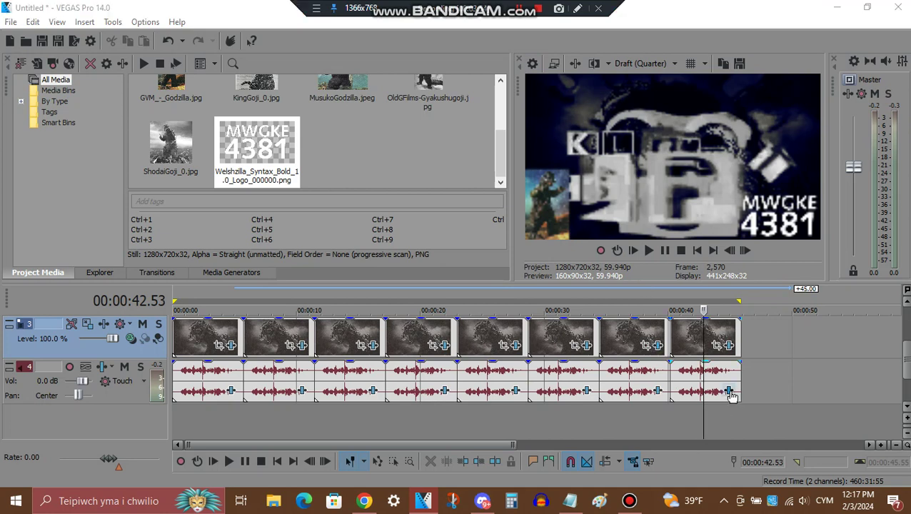
drag(331, 44, 379, 59)
drag(440, 169, 438, 296)
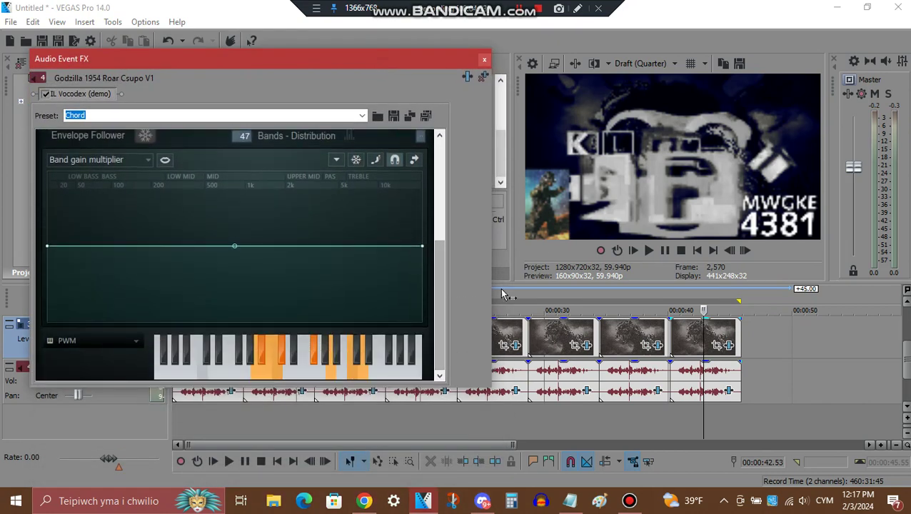
click(484, 61)
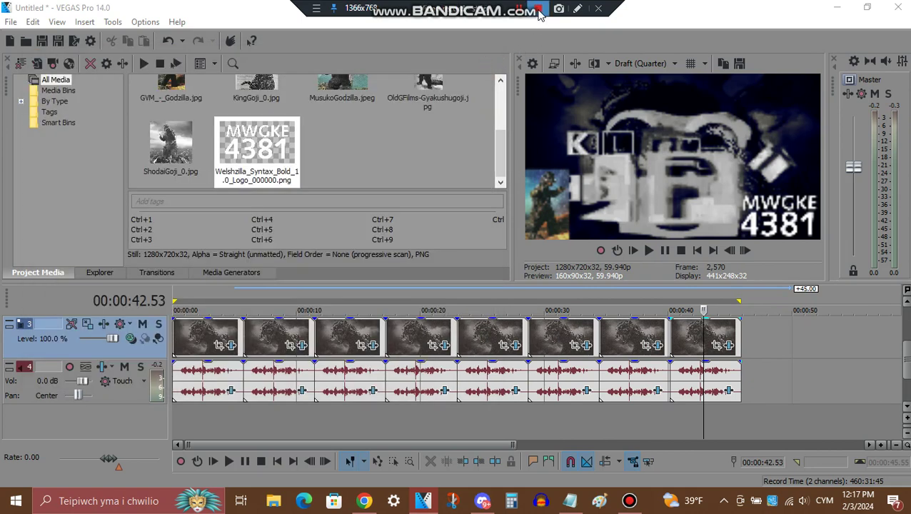